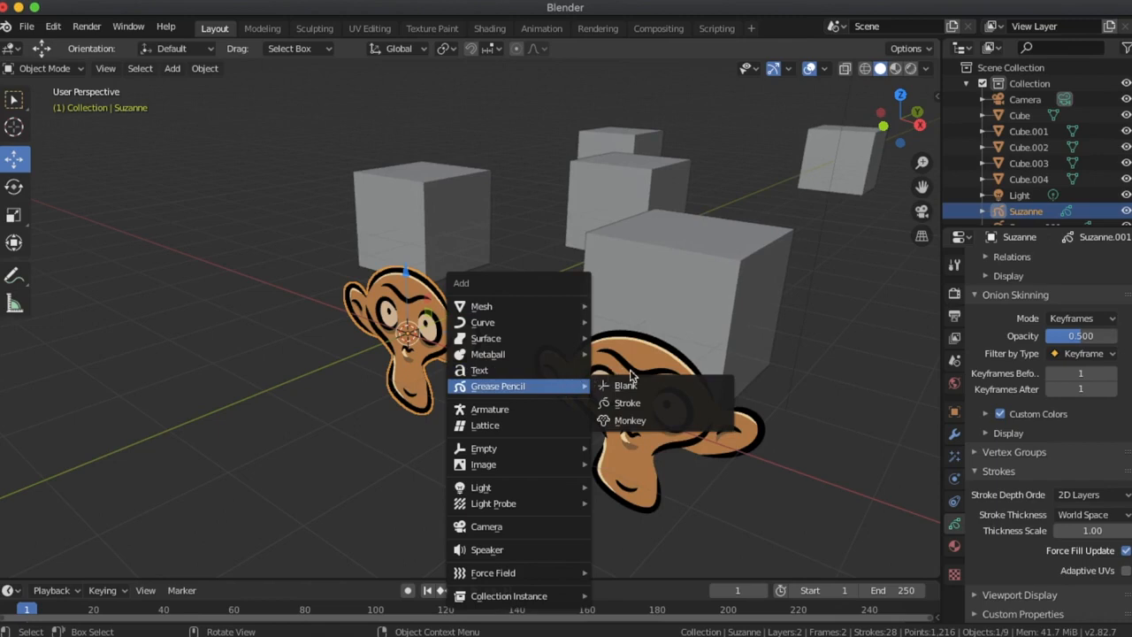
{"action": "left_click", "coordinate": [645, 422]}
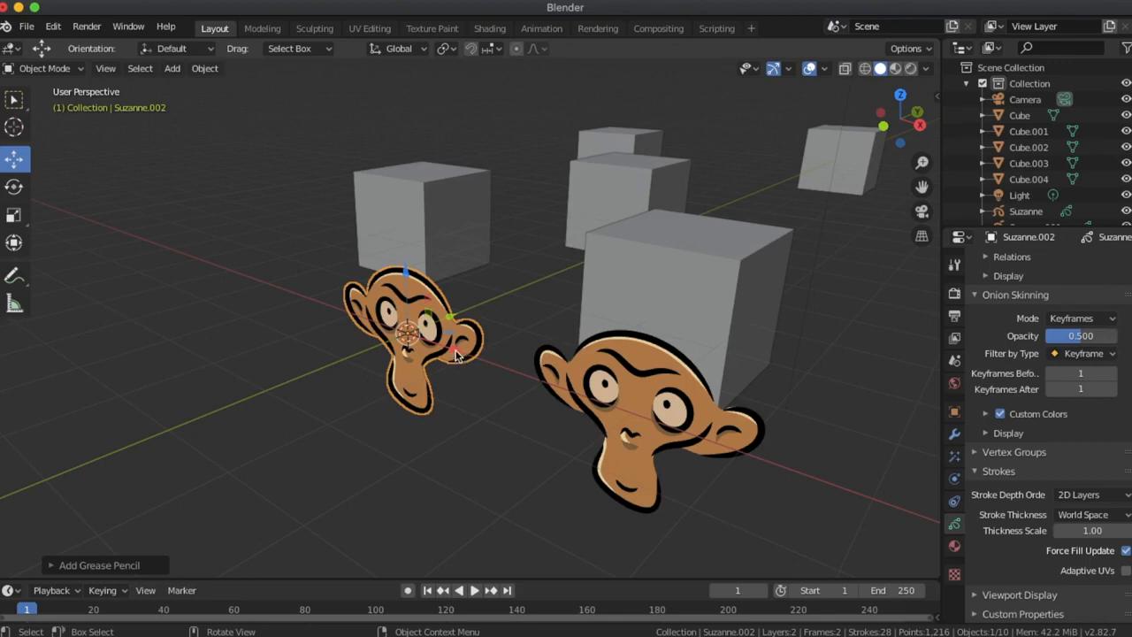
{"action": "left_click_drag", "start_coordinate": [455, 357], "coordinate": [296, 312]}
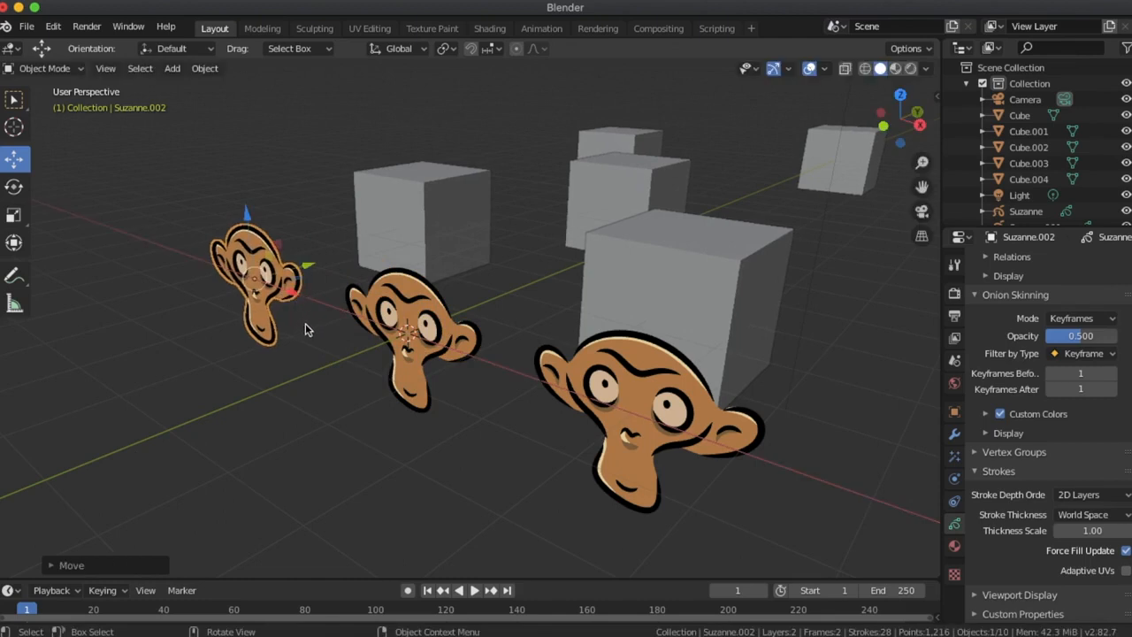
{"action": "key", "text": "super+z"}
{"action": "key", "text": "super+z"}
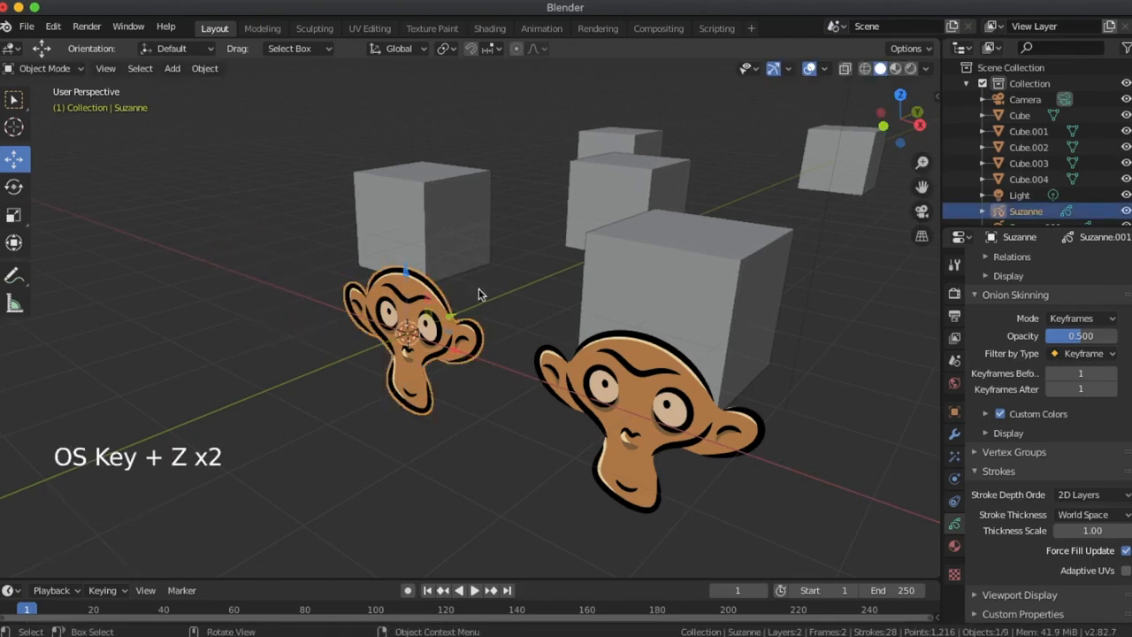
Add a Grease Pencil Stroke object and move it along the X axis to the far side of the monkey at the origin
{"action": "middle_click_drag", "start_coordinate": [507, 291], "coordinate": [508, 288]}
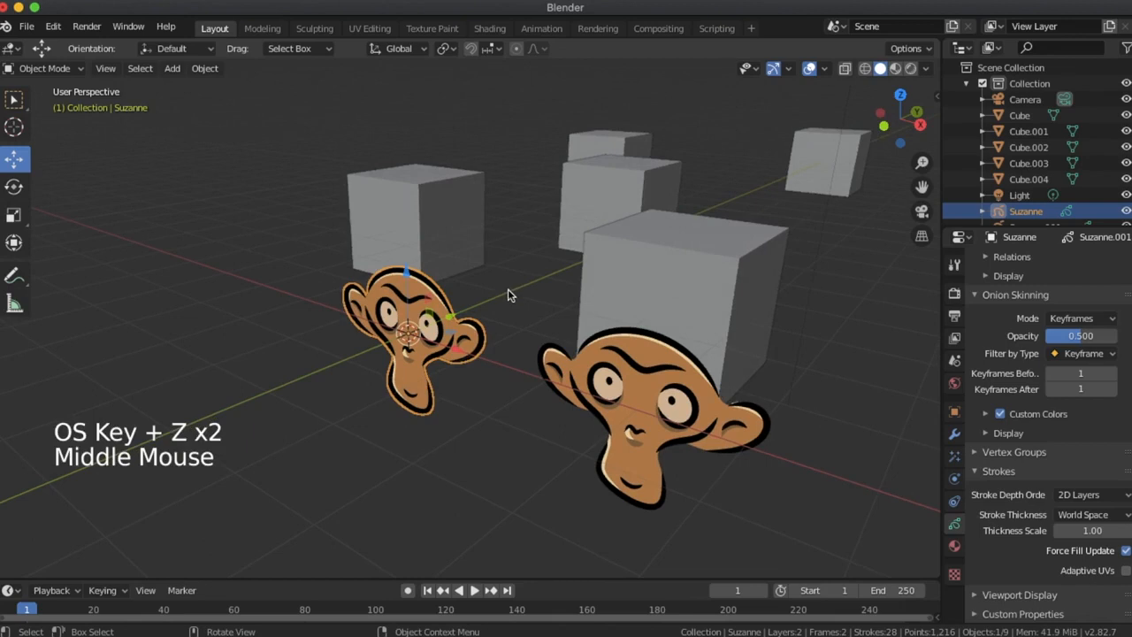
{"action": "key", "text": "shift+a"}
{"action": "mouse_move", "coordinate": [511, 289]}
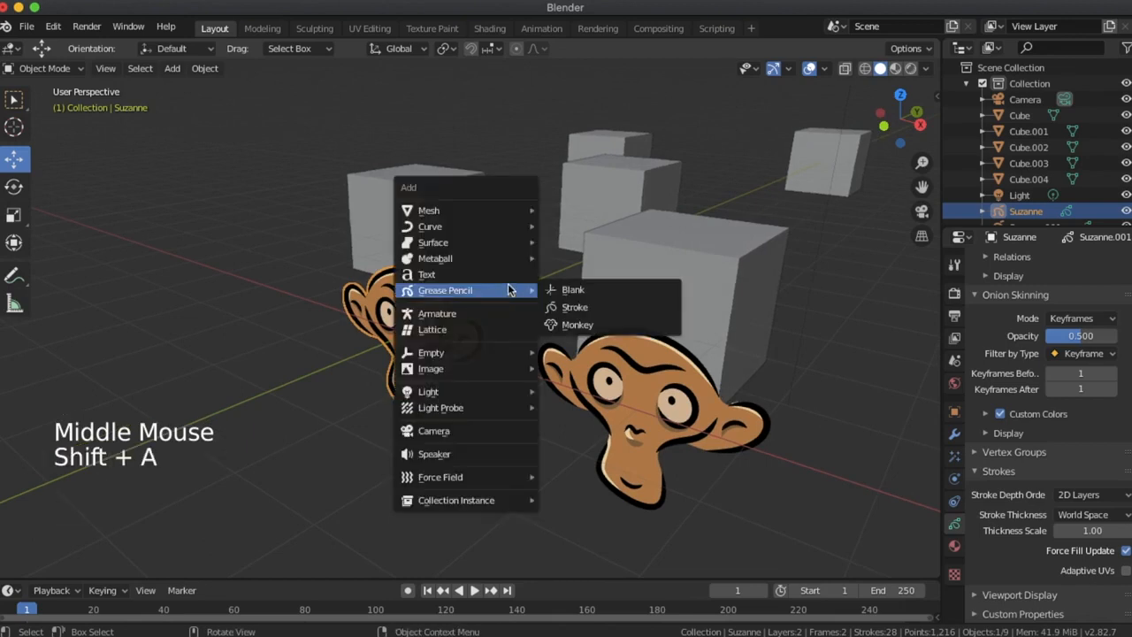
{"action": "left_click", "coordinate": [586, 309]}
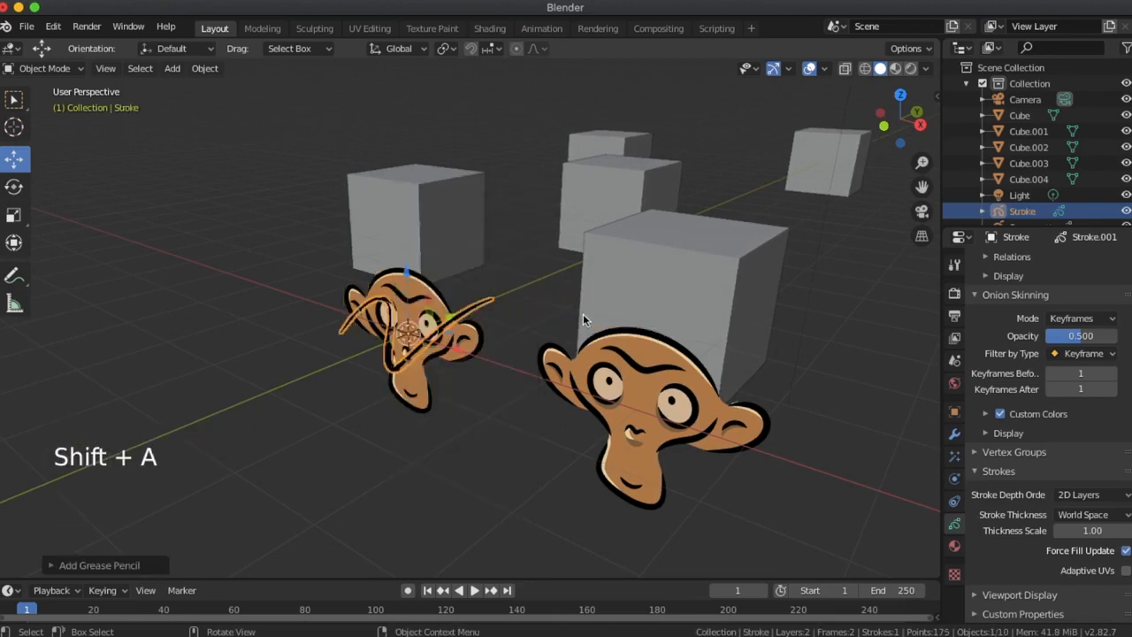
{"action": "left_click_drag", "start_coordinate": [462, 356], "coordinate": [301, 303]}
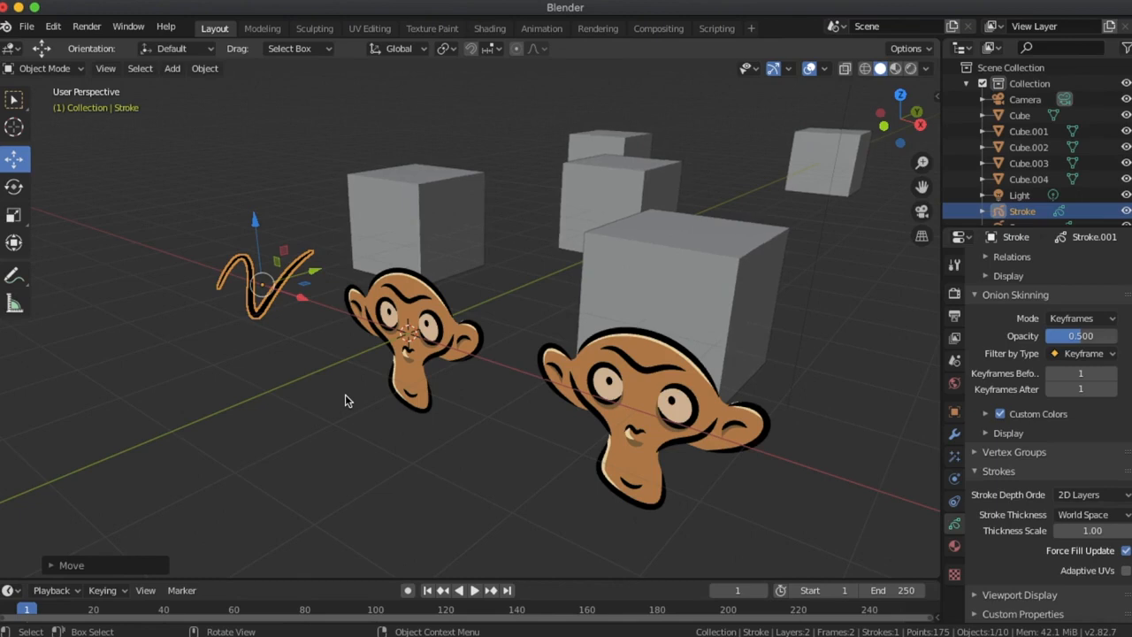
Try scaling the Grease Pencil monkey at the origin along the X, Y and Z axes
{"action": "left_click", "coordinate": [444, 309]}
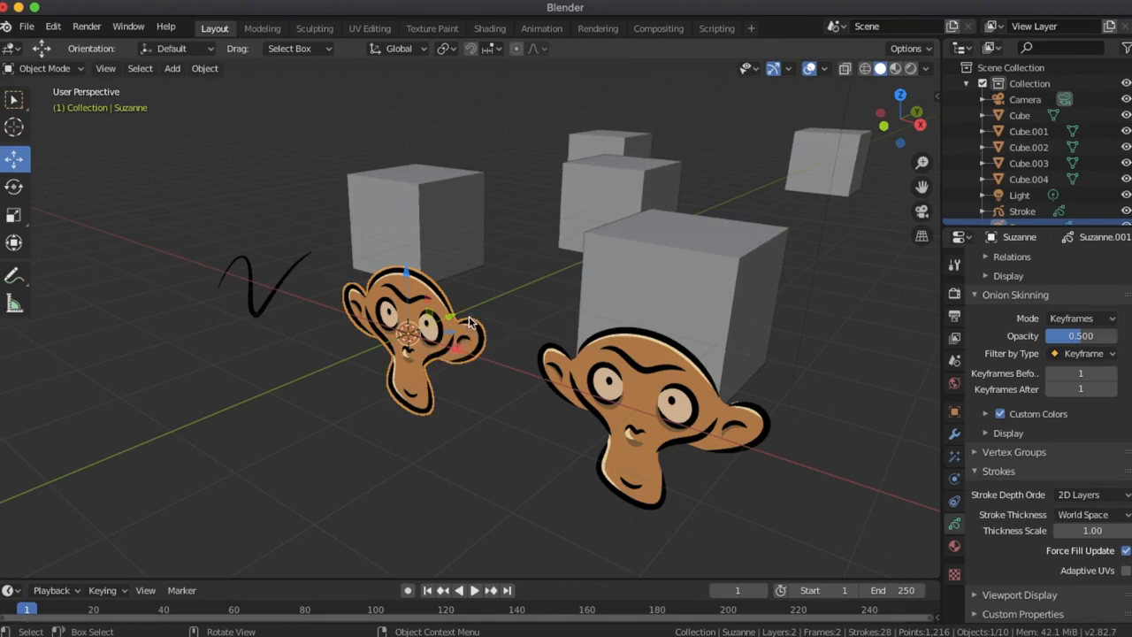
{"action": "key", "text": "s"}
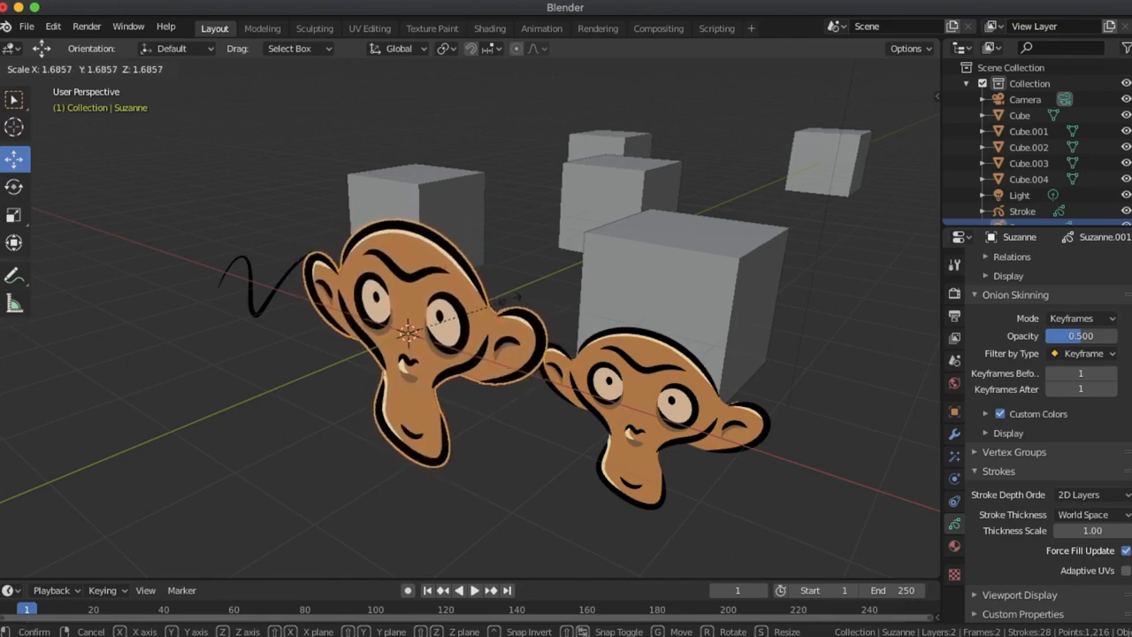
{"action": "key", "text": "x"}
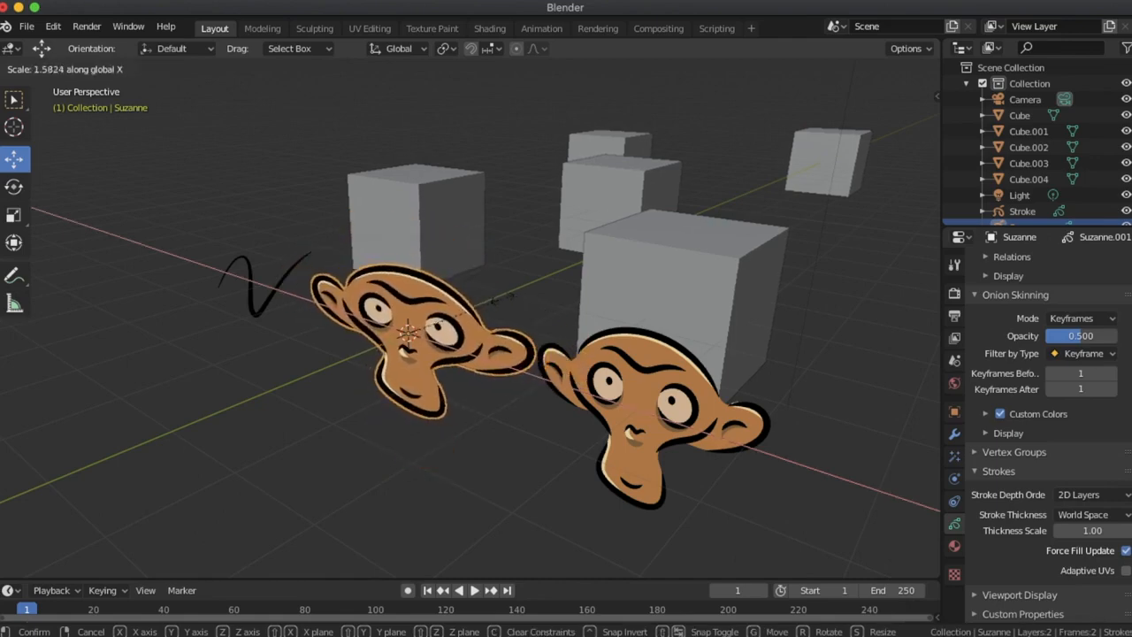
{"action": "key", "text": "y"}
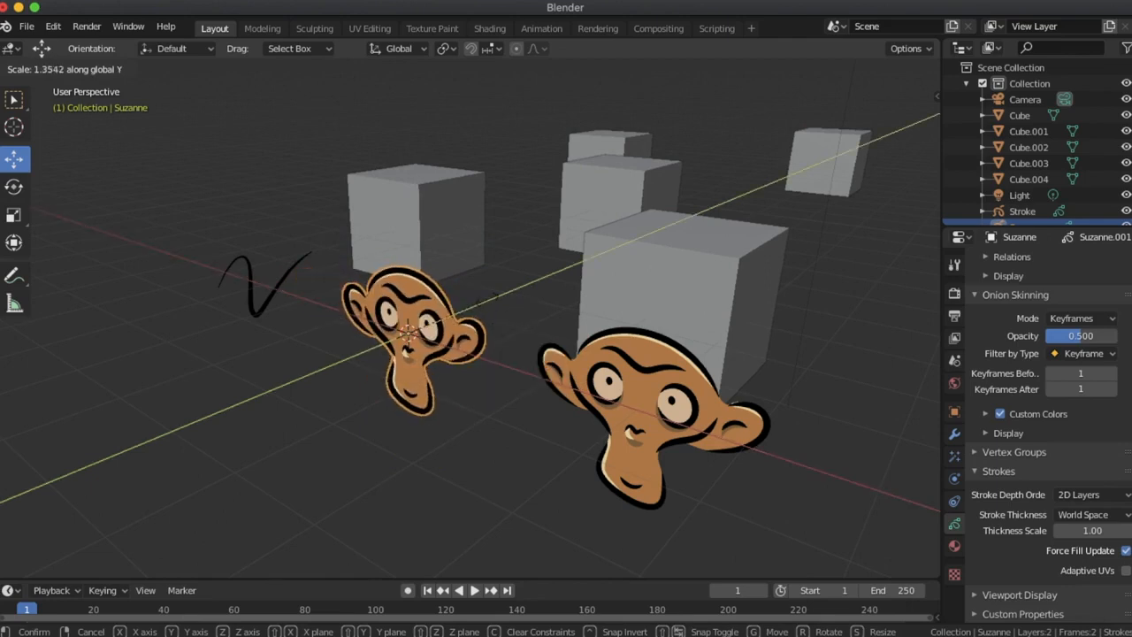
{"action": "left_click", "coordinate": [518, 286]}
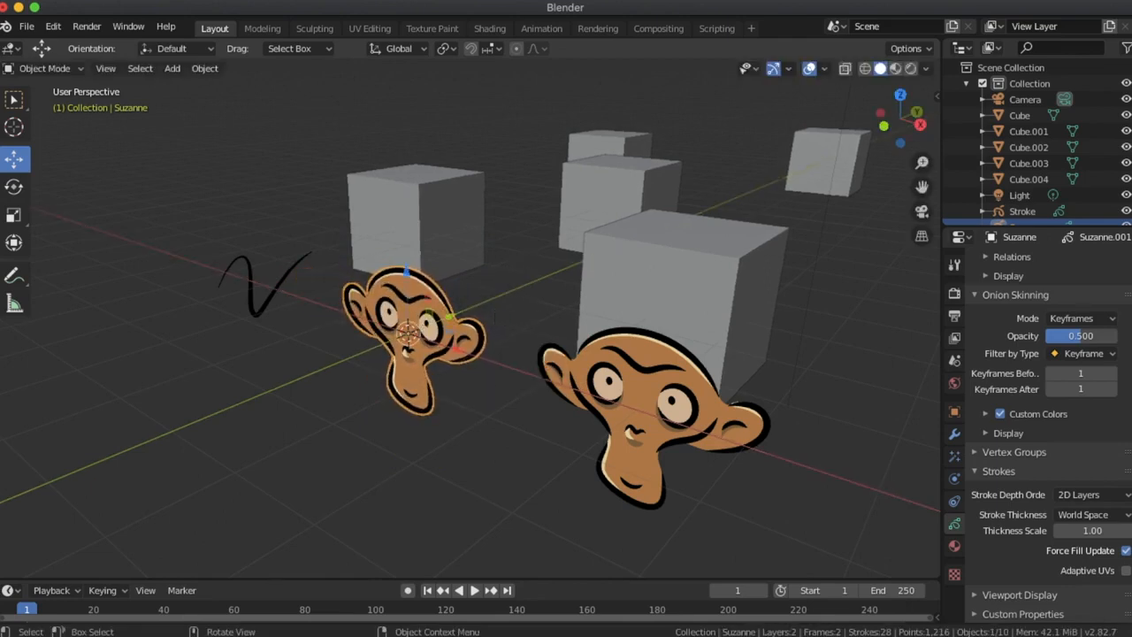
{"action": "key", "text": "s"}
{"action": "key", "text": "z"}
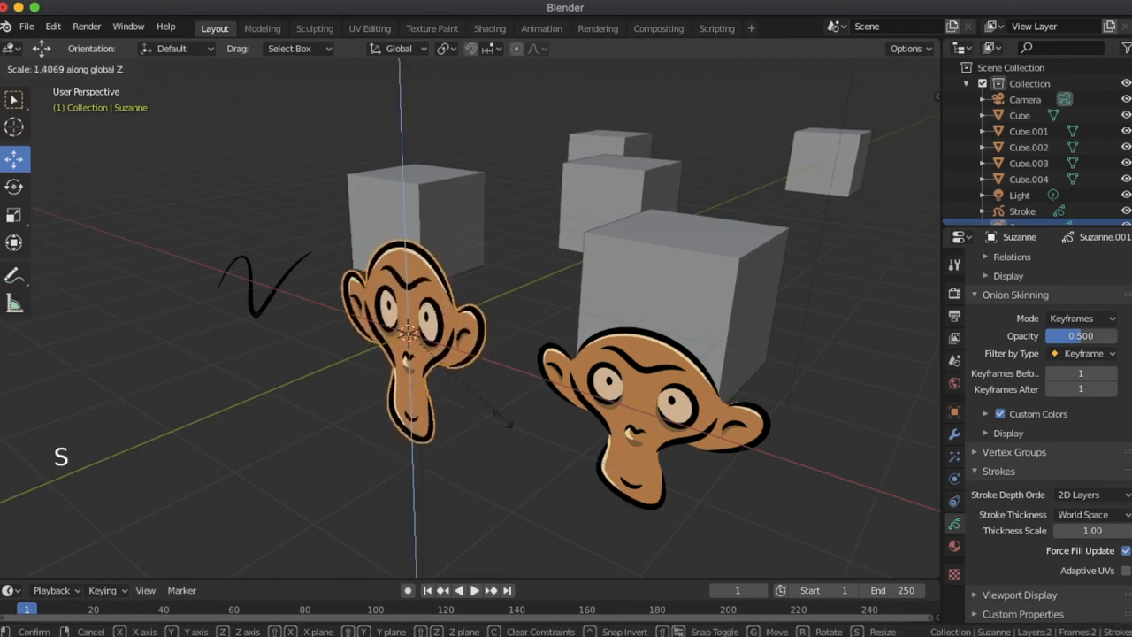
{"action": "left_click", "coordinate": [493, 368]}
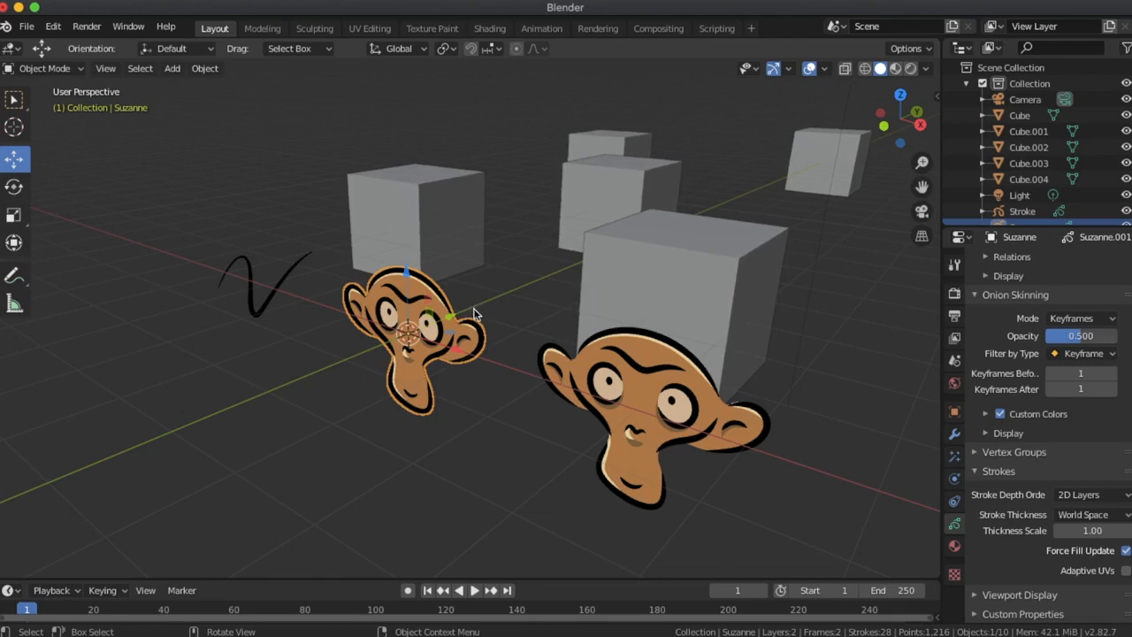
Try rotating the monkey at the origin about the Z axis and moving it freely
{"action": "key", "text": "r"}
{"action": "key", "text": "z"}
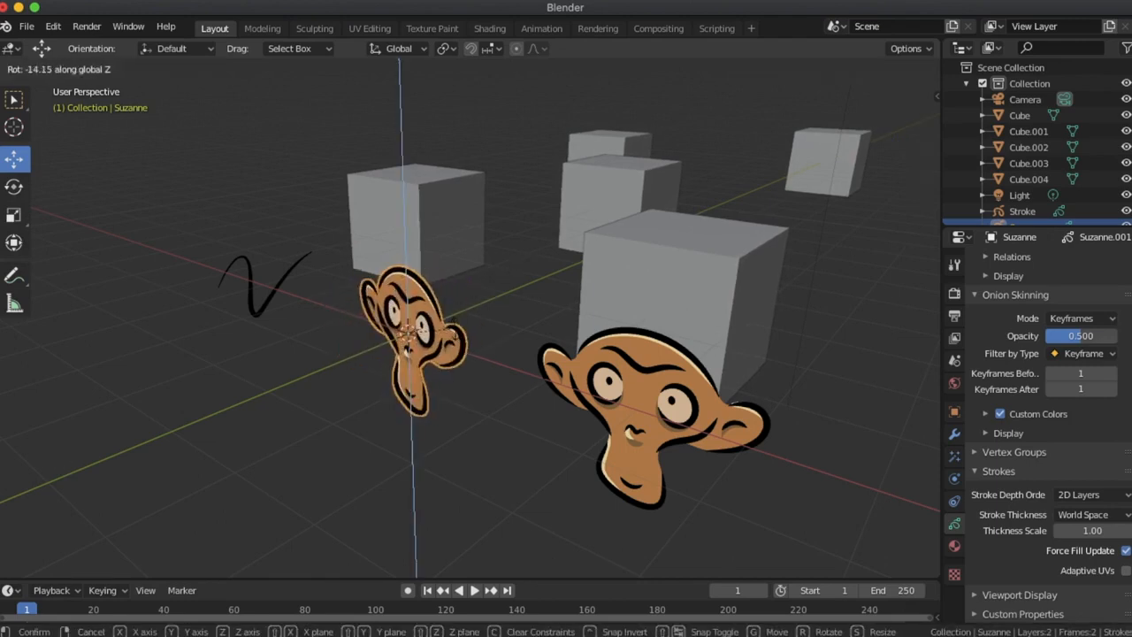
{"action": "left_click", "coordinate": [464, 332]}
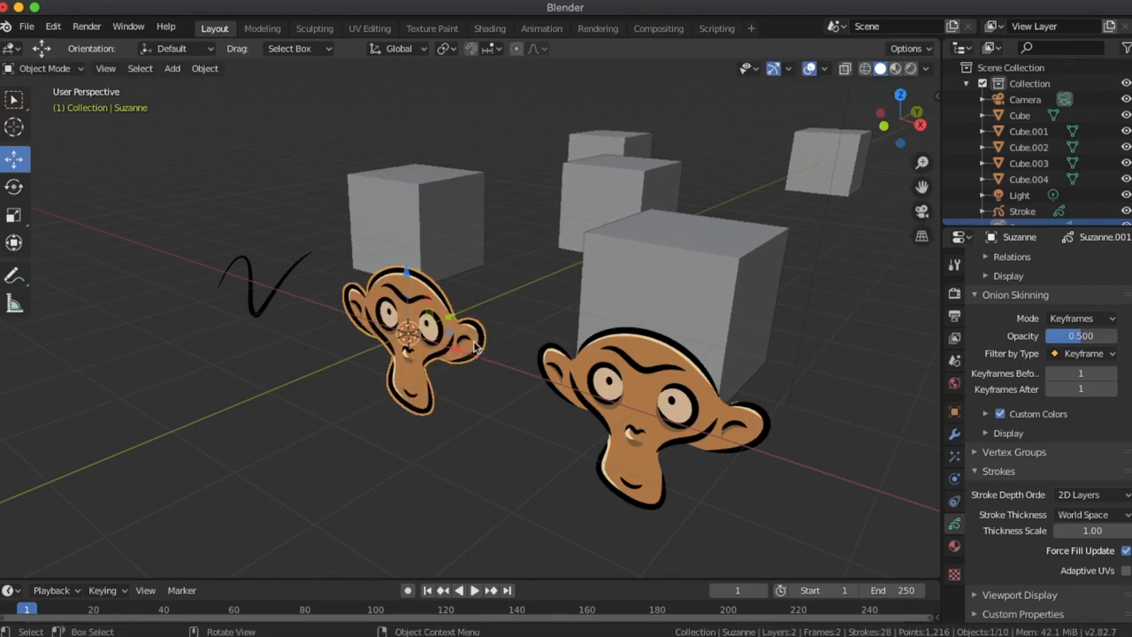
{"action": "key", "text": "g"}
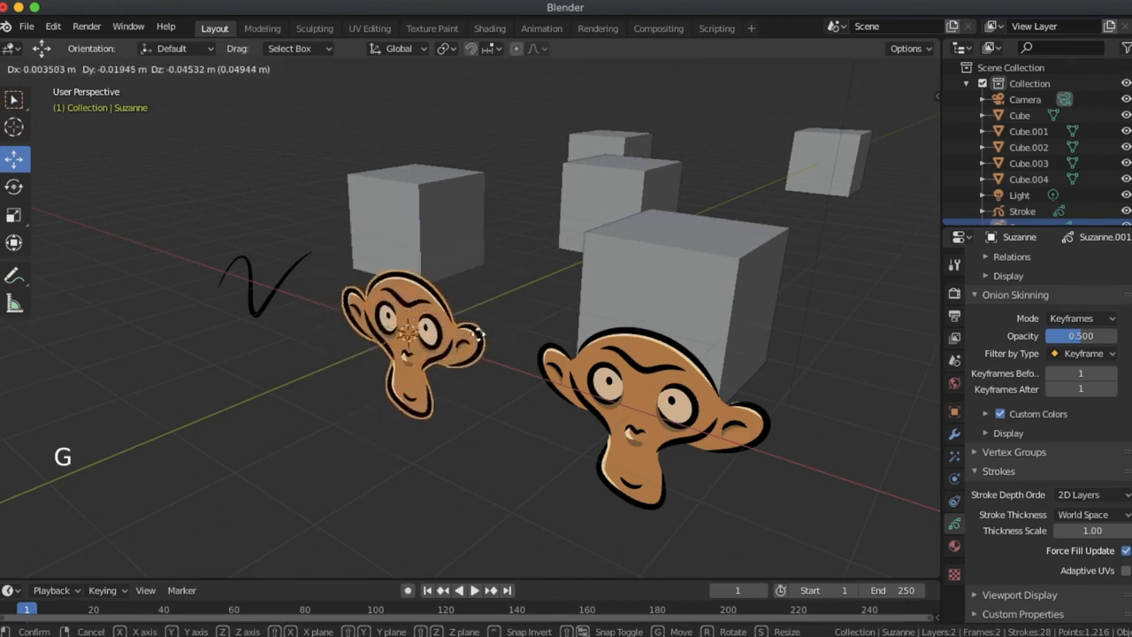
{"action": "left_click", "coordinate": [483, 330]}
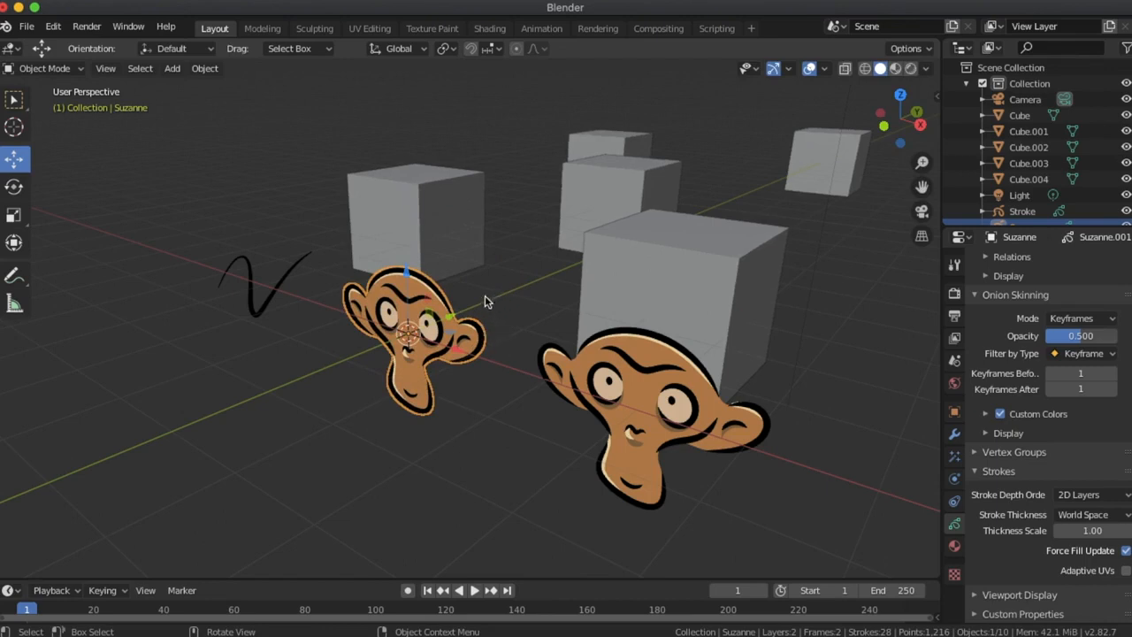
Parent both Grease Pencil monkeys to the Stroke object using the Object option
{"action": "left_click", "coordinate": [653, 360]}
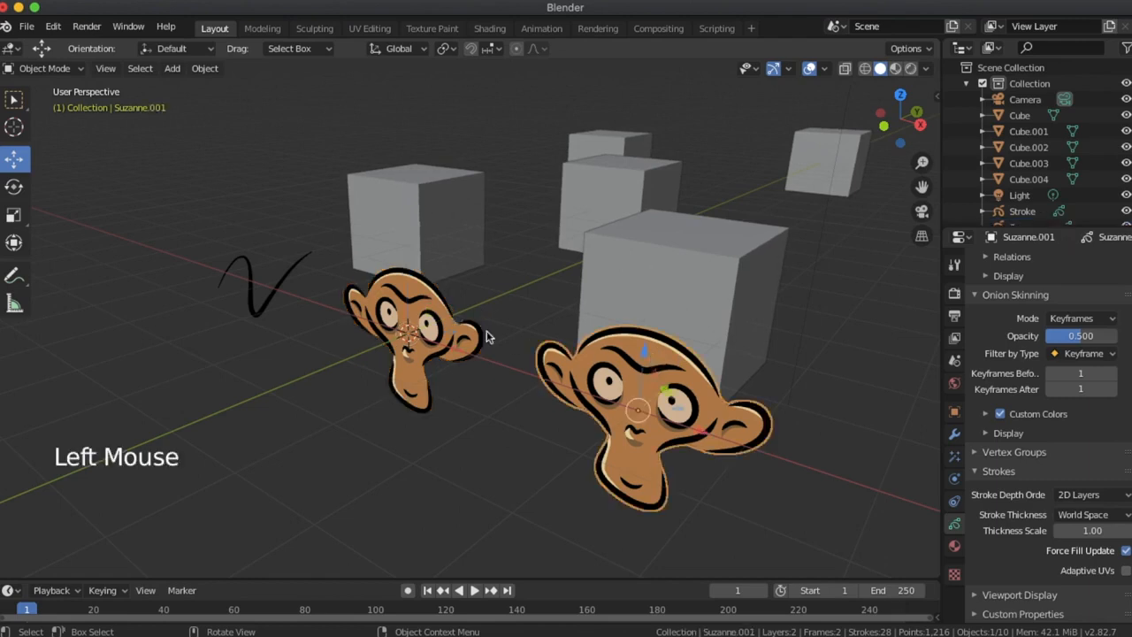
{"action": "left_click", "coordinate": [411, 275], "text": "shift"}
{"action": "left_click", "coordinate": [264, 305], "text": "shift"}
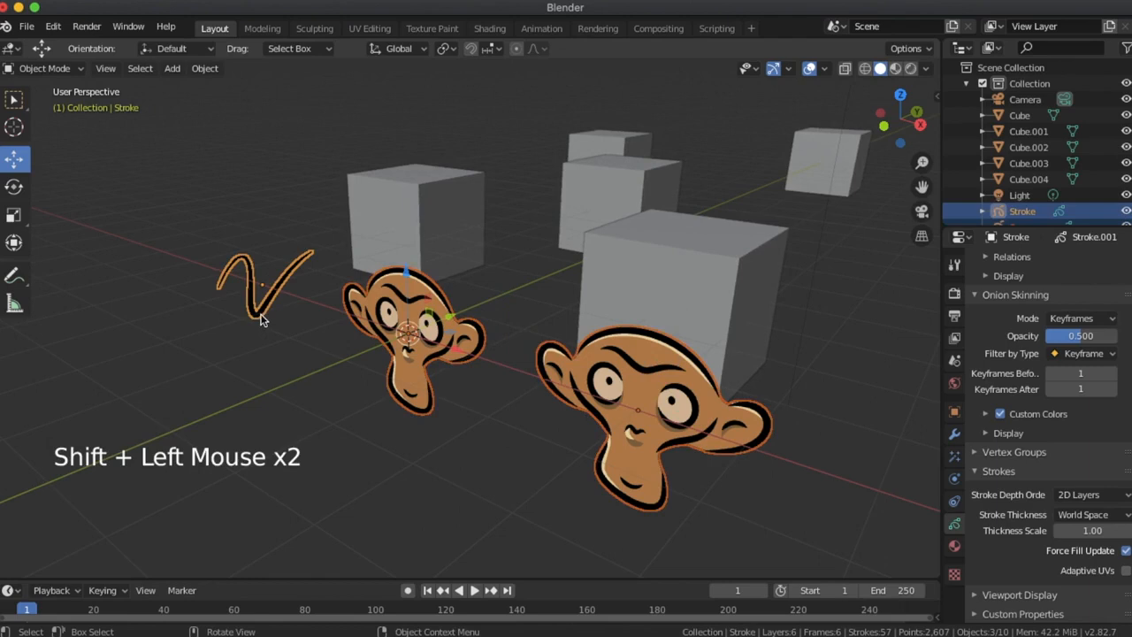
{"action": "key", "text": "ctrl+p"}
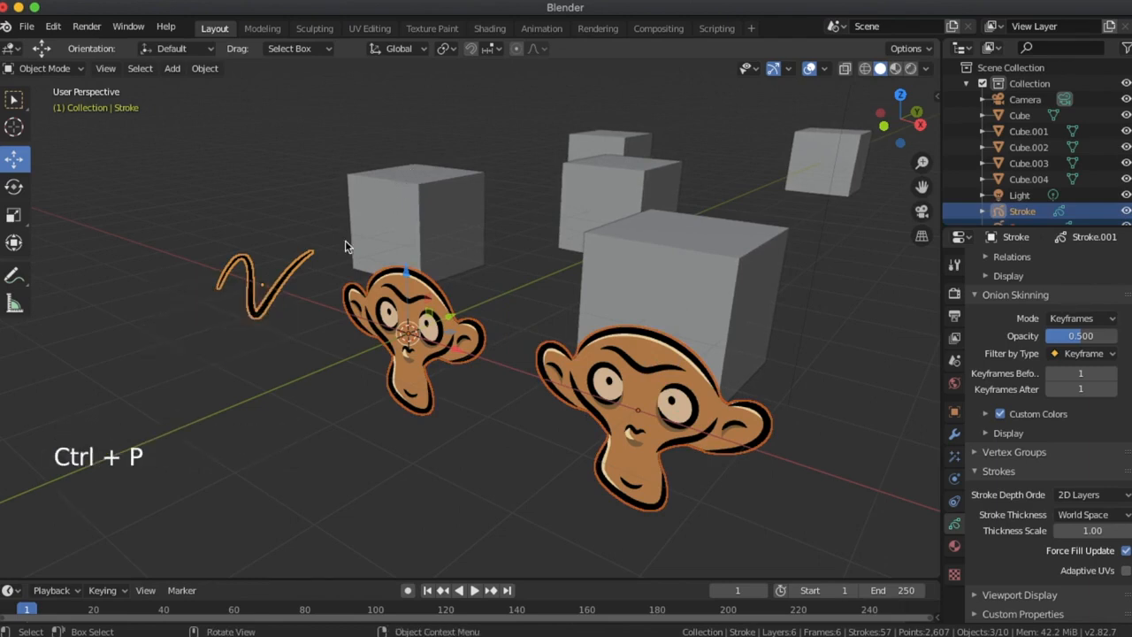
{"action": "key", "text": "ctrl+p"}
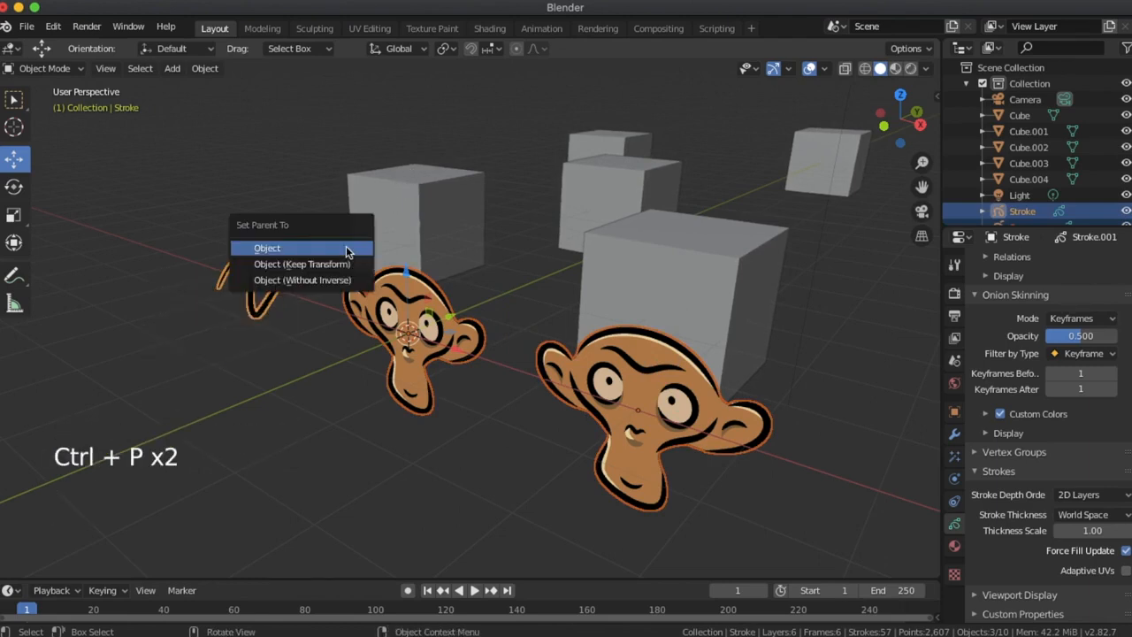
{"action": "left_click", "coordinate": [346, 248]}
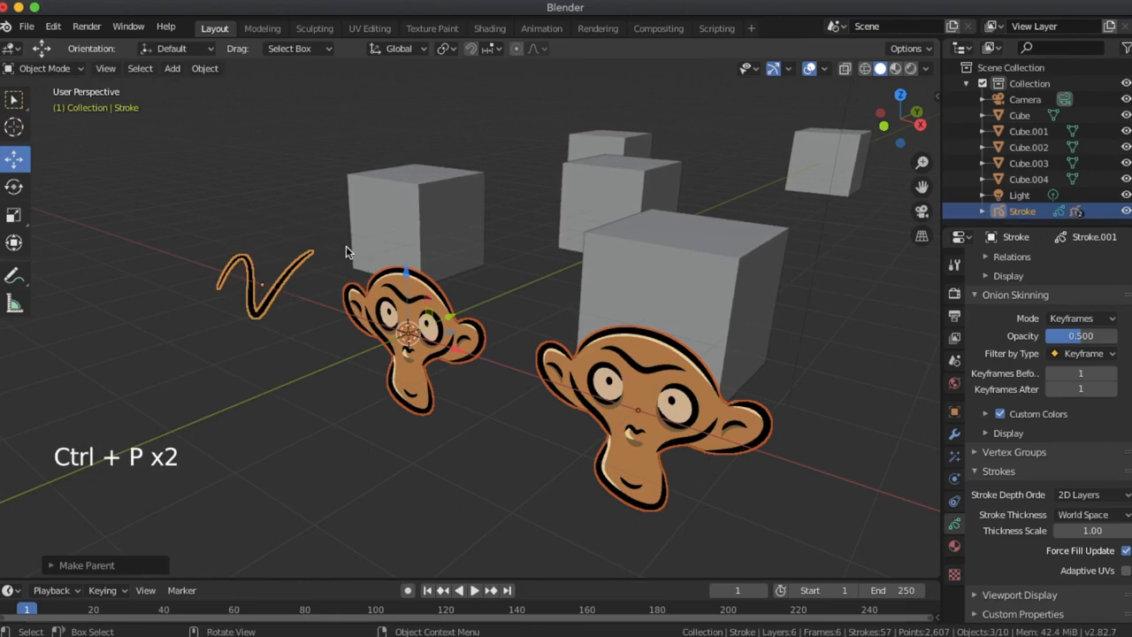
Try moving the parent stroke to test whether both monkeys follow it
{"action": "left_click", "coordinate": [278, 306]}
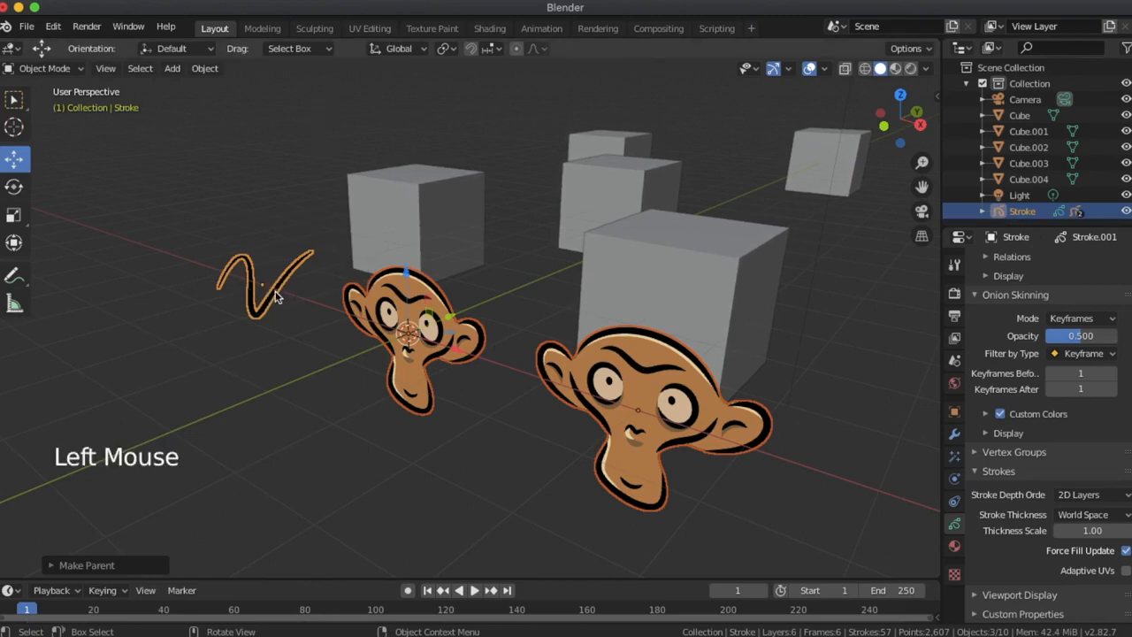
{"action": "key", "text": "g"}
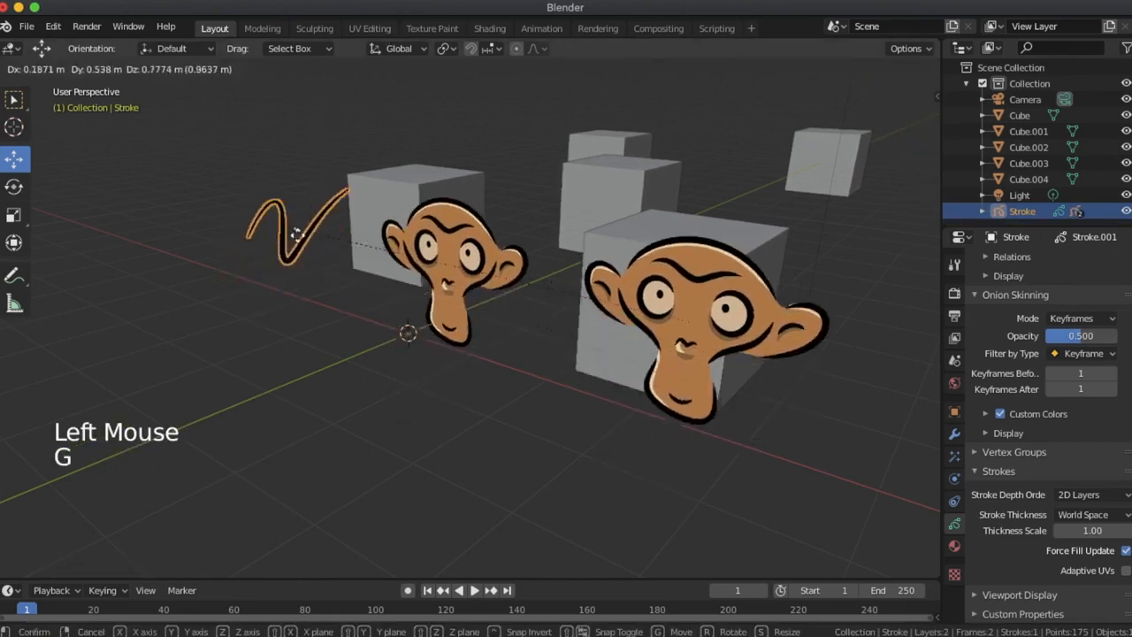
{"action": "key", "text": "Escape"}
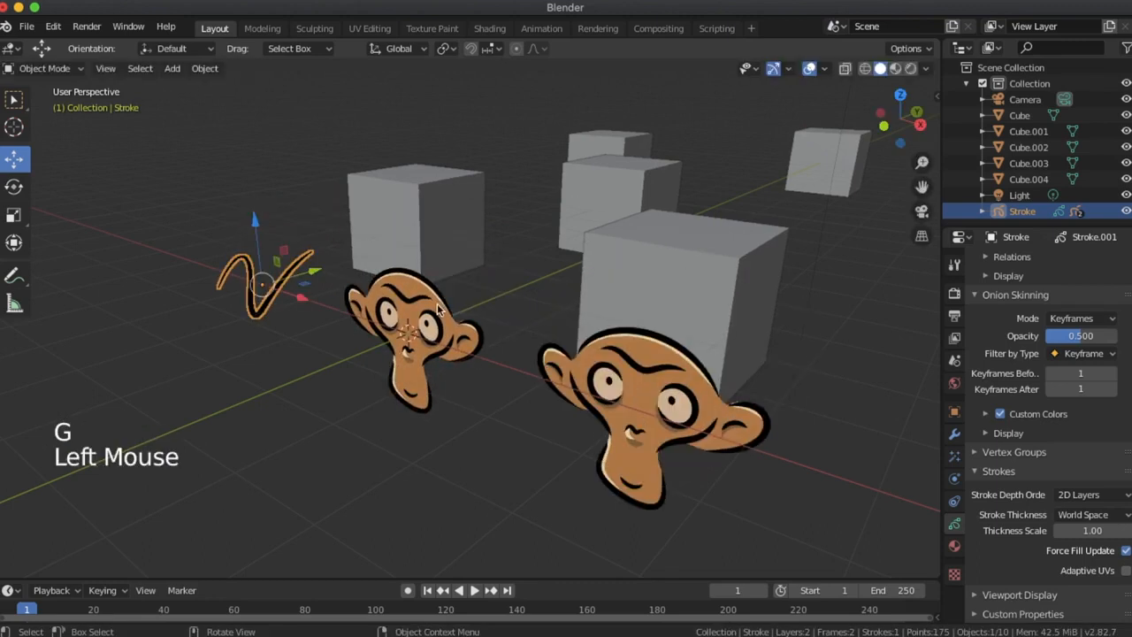
Move the child monkey at the origin about 1.5 m, mostly upward, in front of the cube behind it
{"action": "left_click", "coordinate": [445, 308]}
{"action": "key", "text": "g"}
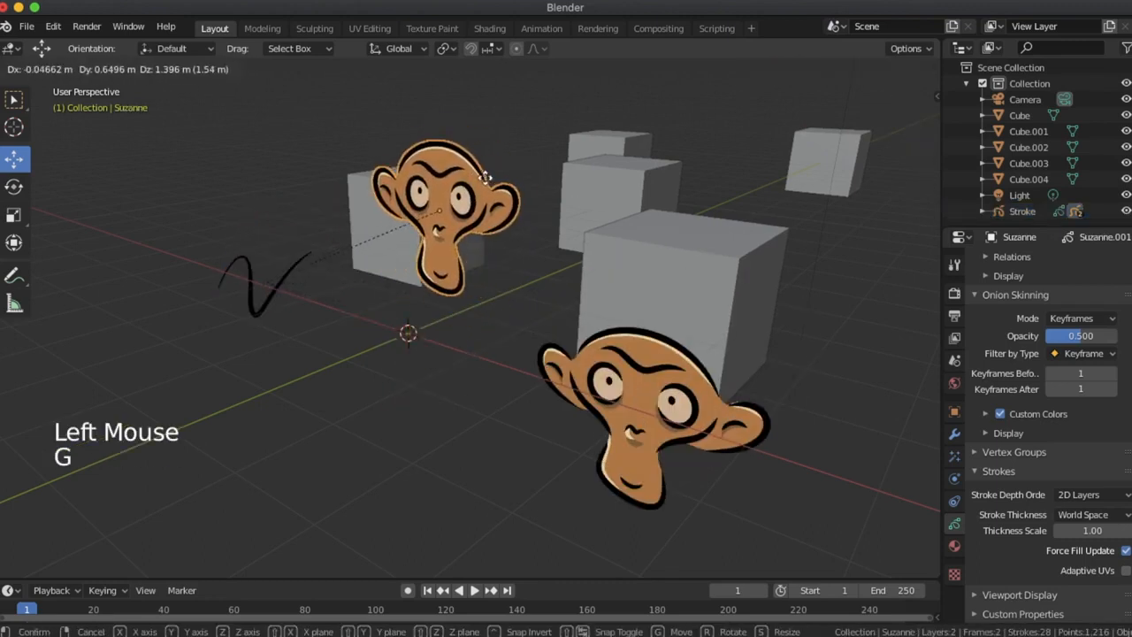
{"action": "left_click", "coordinate": [491, 190]}
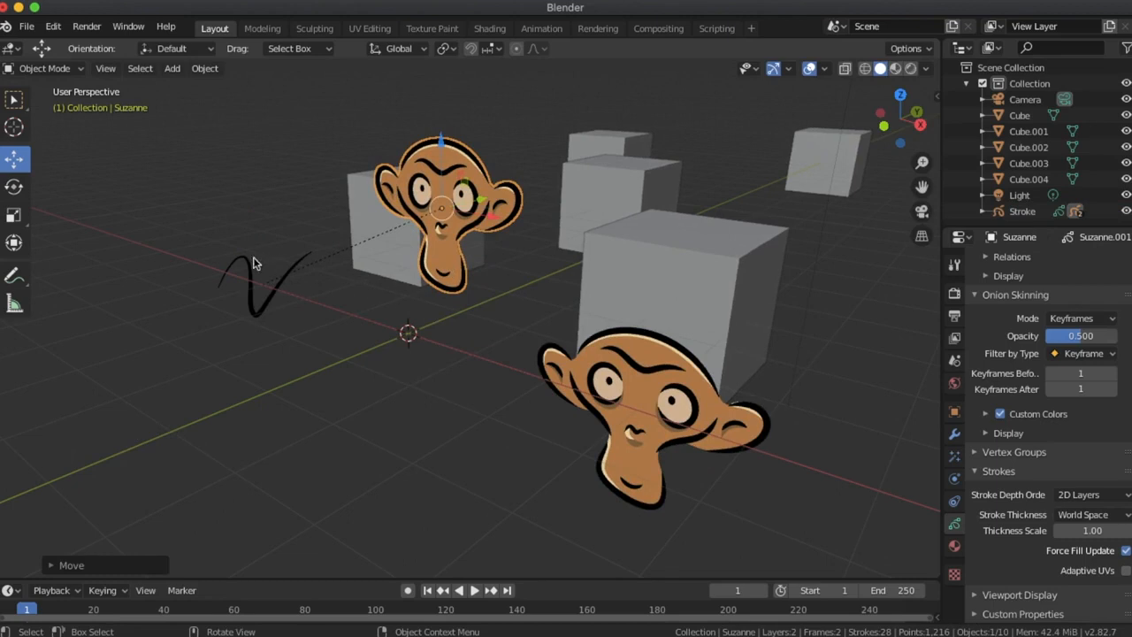
Try moving the parent stroke again with the smaller monkey in its raised position
{"action": "left_click", "coordinate": [274, 321]}
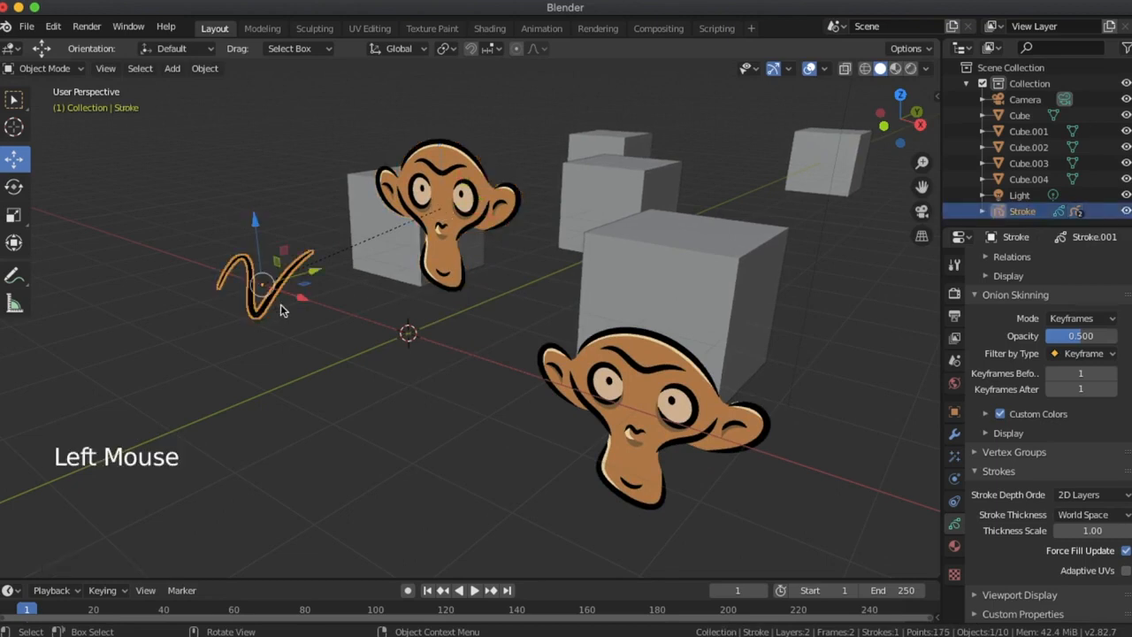
{"action": "key", "text": "g"}
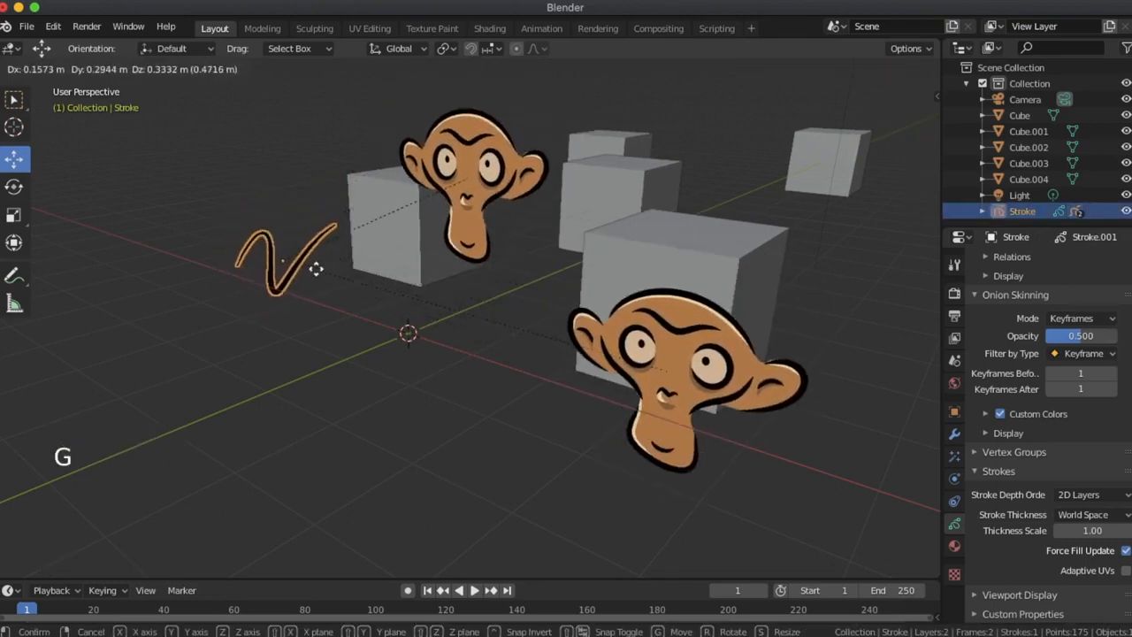
{"action": "right_click", "coordinate": [315, 269]}
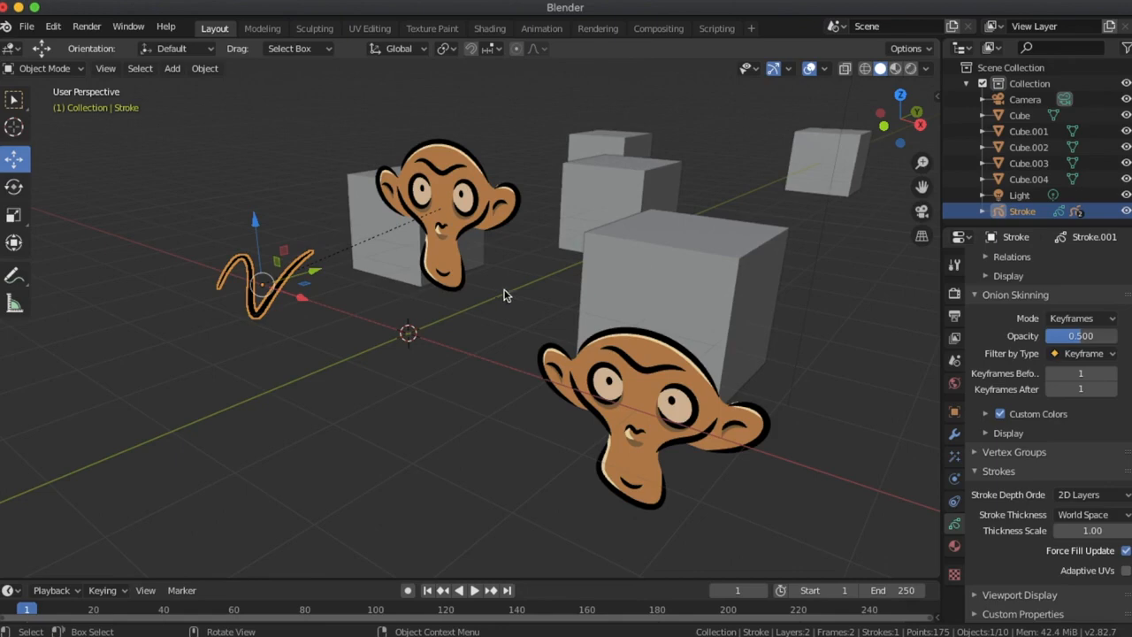
Select the raised monkey and enable the Grease Pencil Canvas grid in the viewport overlays
{"action": "left_click", "coordinate": [458, 199]}
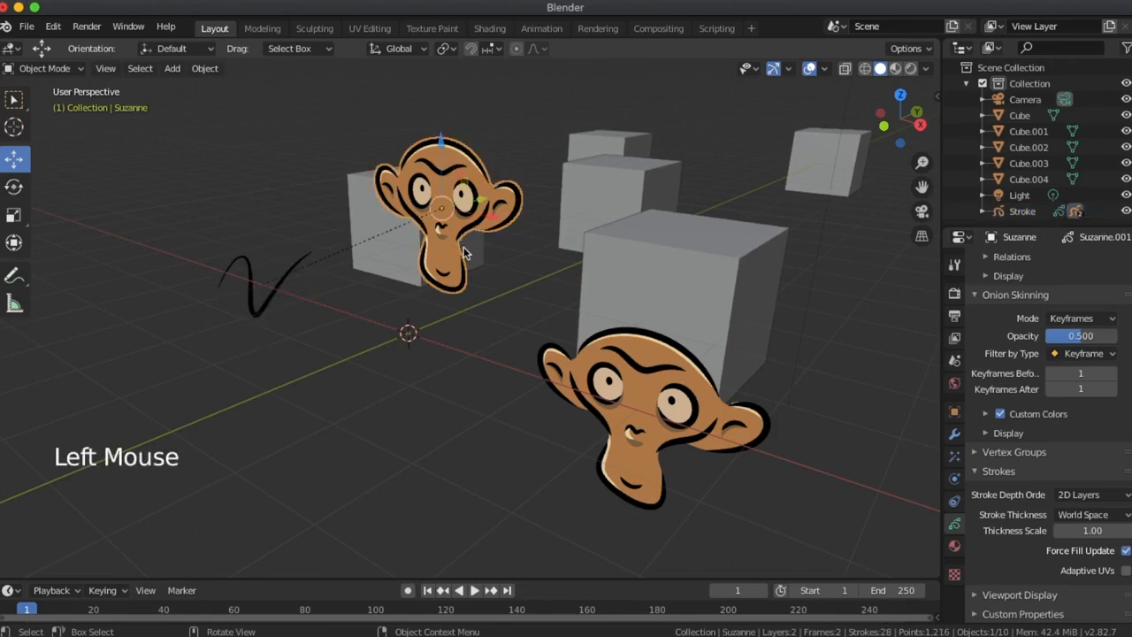
{"action": "middle_click_drag", "start_coordinate": [464, 226], "coordinate": [576, 233]}
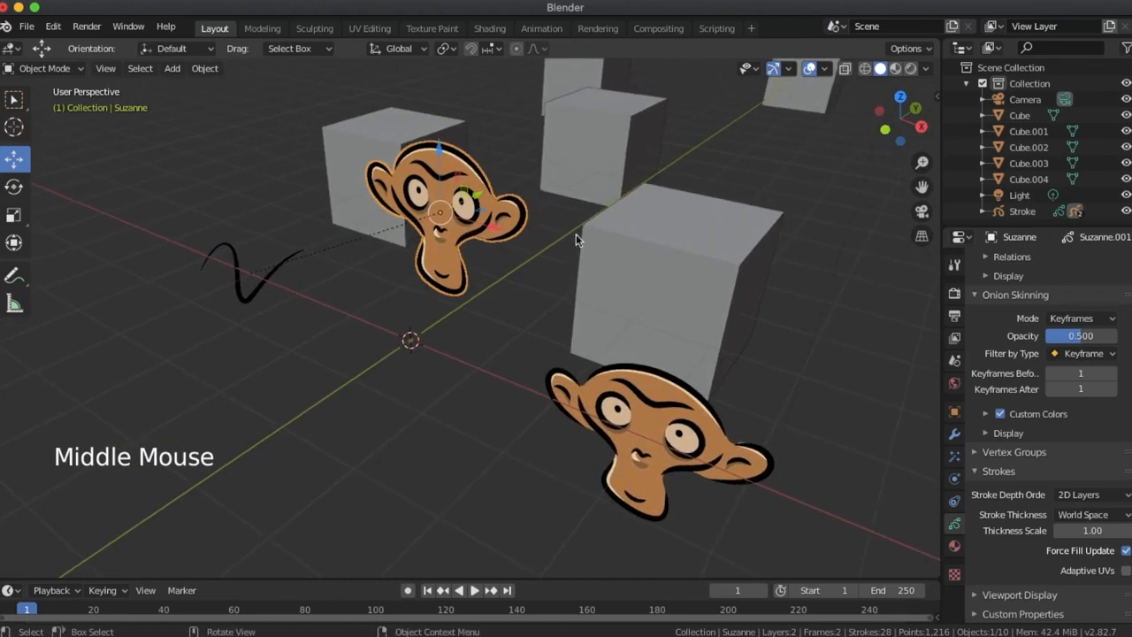
{"action": "left_click", "coordinate": [825, 70]}
{"action": "left_click", "coordinate": [823, 69]}
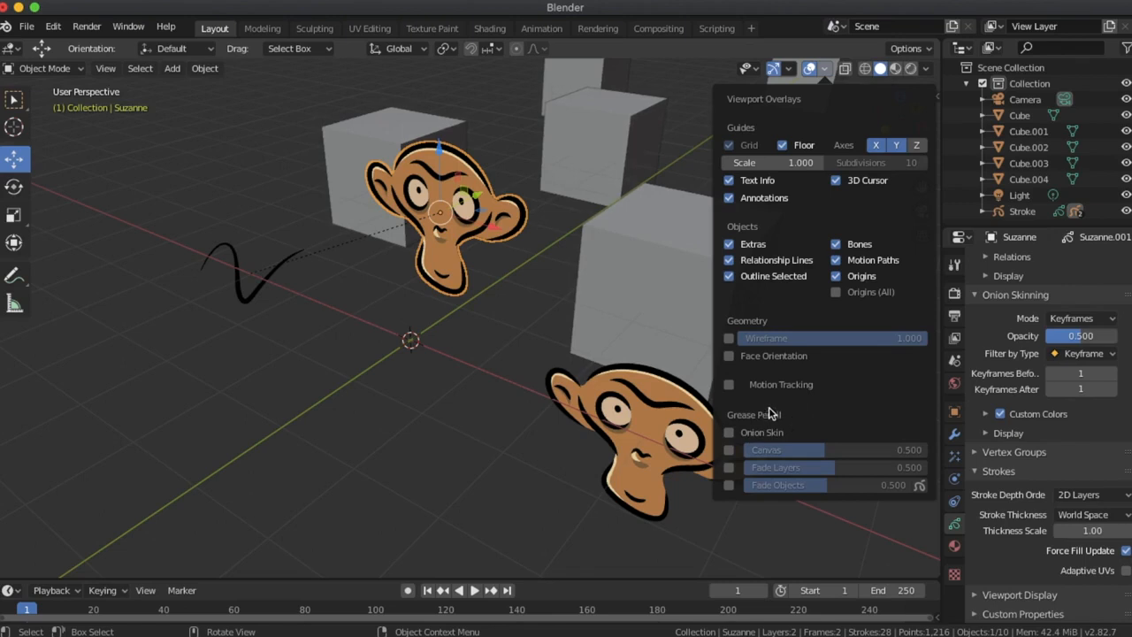
{"action": "left_click", "coordinate": [730, 451]}
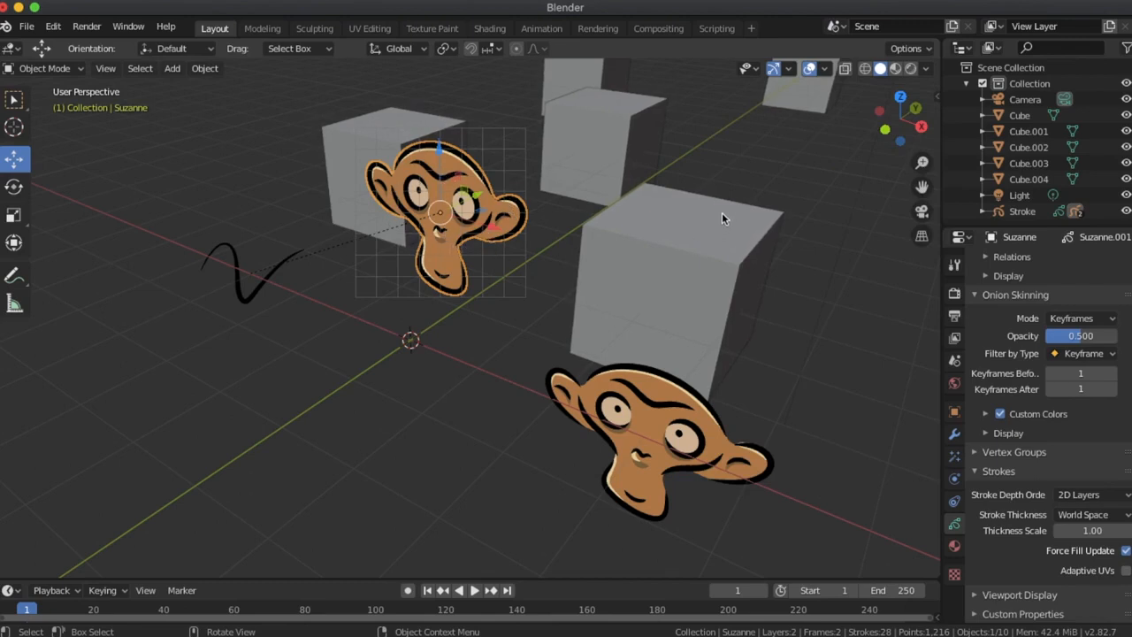
Set the Grease Pencil Canvas overlay opacity to 0.469 and turn the canvas grid off
{"action": "left_click", "coordinate": [824, 69]}
{"action": "mouse_move", "coordinate": [822, 460]}
{"action": "left_mouse_down"}
{"action": "mouse_move", "coordinate": [904, 453]}
{"action": "mouse_move", "coordinate": [831, 452]}
{"action": "left_mouse_up"}
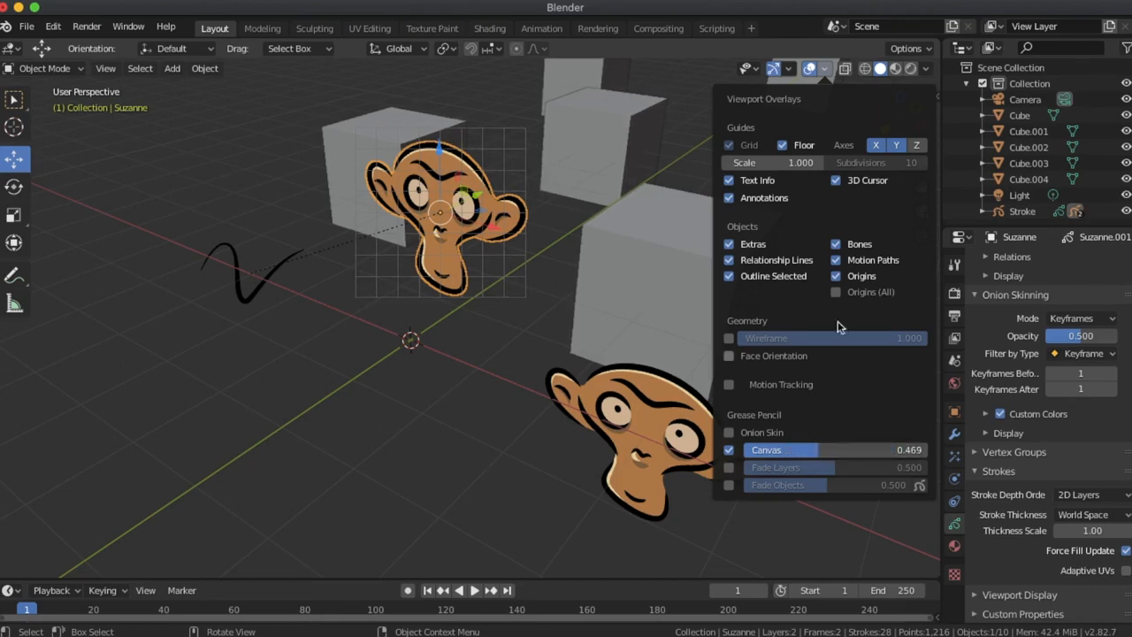
{"action": "left_click", "coordinate": [729, 449]}
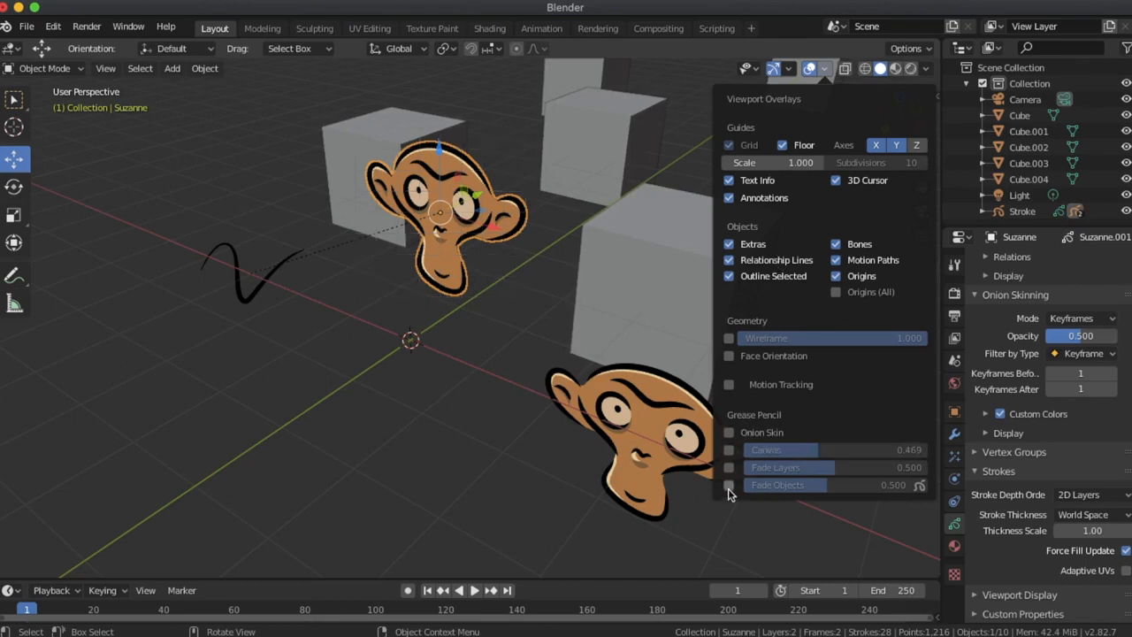
Try the Grease Pencil Fade Layers overlay and the Fade Objects overlay separately, switching each one off again
{"action": "left_click", "coordinate": [729, 468]}
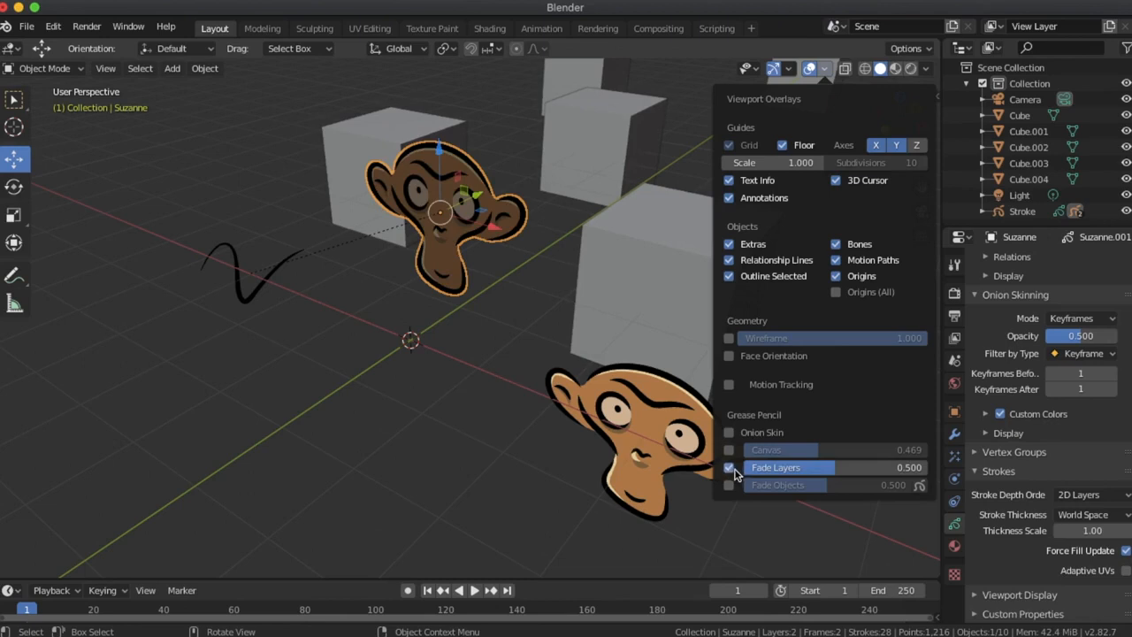
{"action": "left_click", "coordinate": [730, 468]}
{"action": "left_click", "coordinate": [729, 485]}
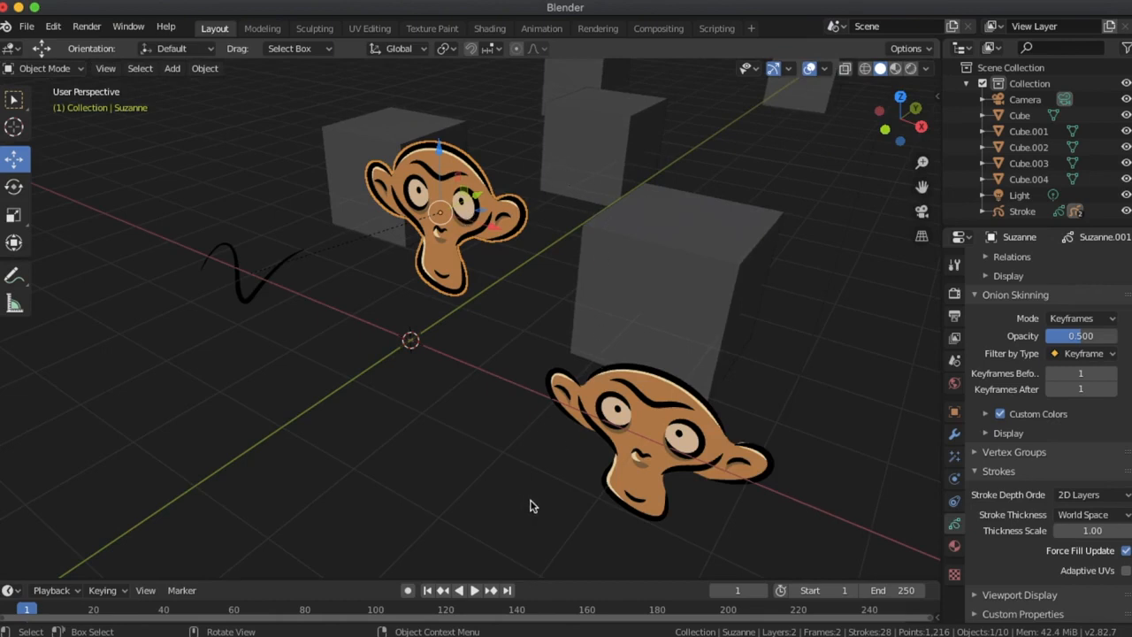
{"action": "left_click", "coordinate": [825, 70]}
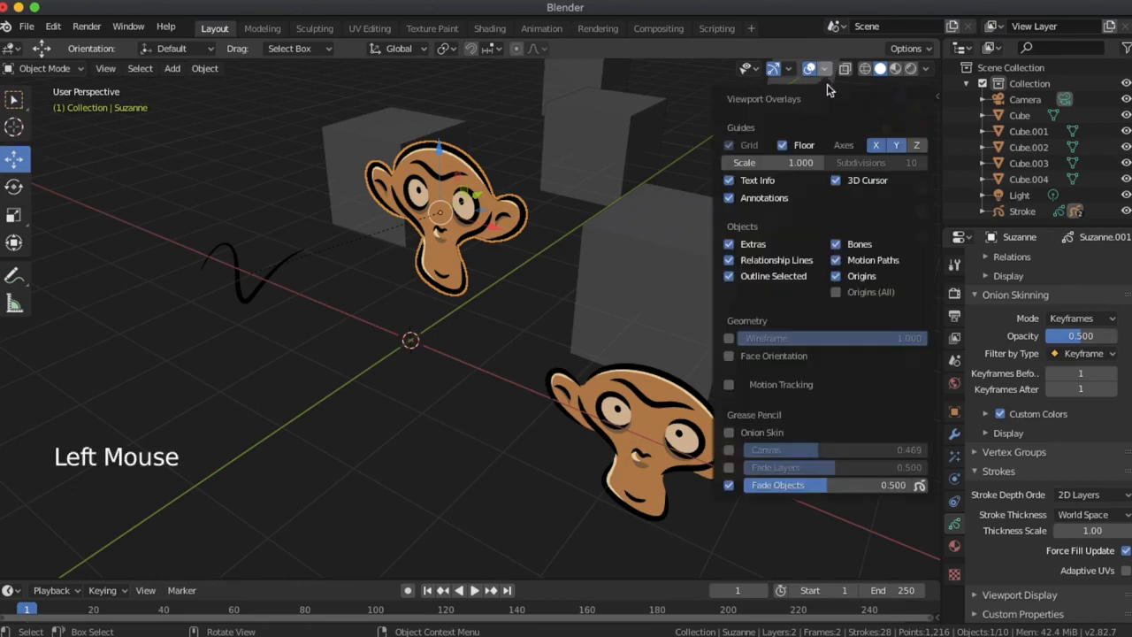
{"action": "left_click", "coordinate": [730, 485]}
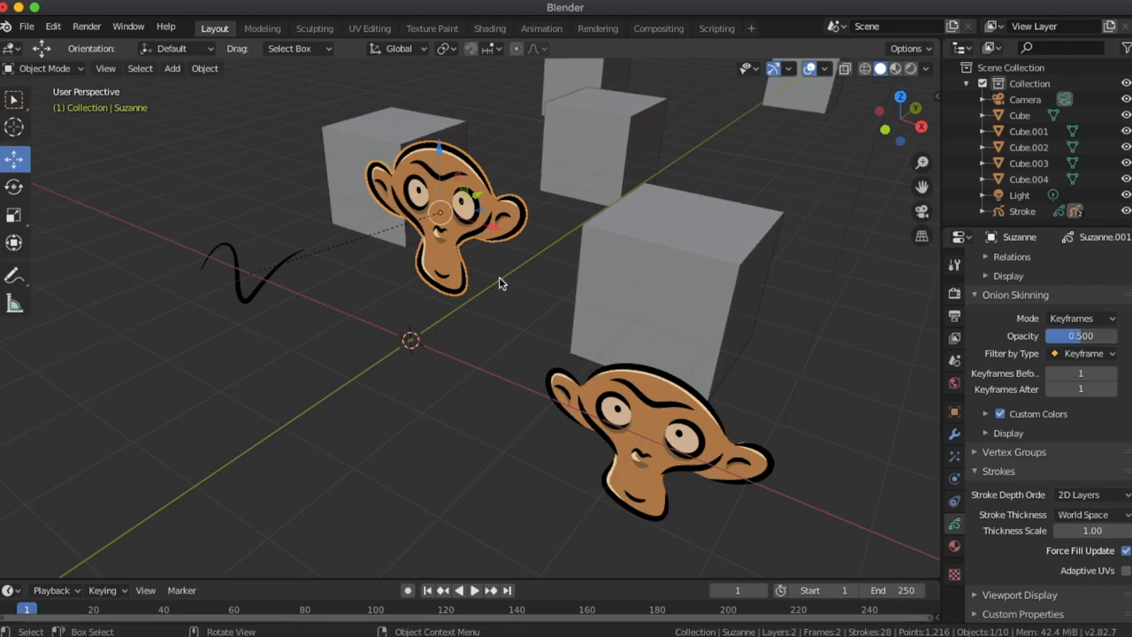
View the raised monkey up close and expand the Strokes settings in its Grease Pencil object data properties
{"action": "middle_click_drag", "start_coordinate": [498, 245], "coordinate": [504, 357]}
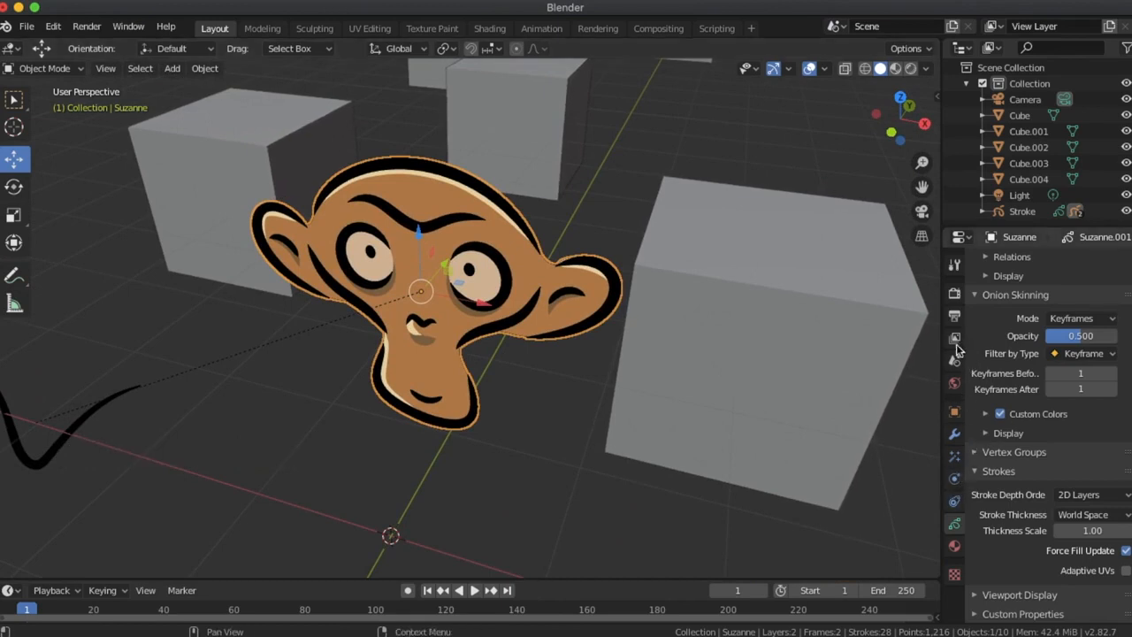
{"action": "left_click", "coordinate": [954, 502]}
{"action": "left_click", "coordinate": [954, 524]}
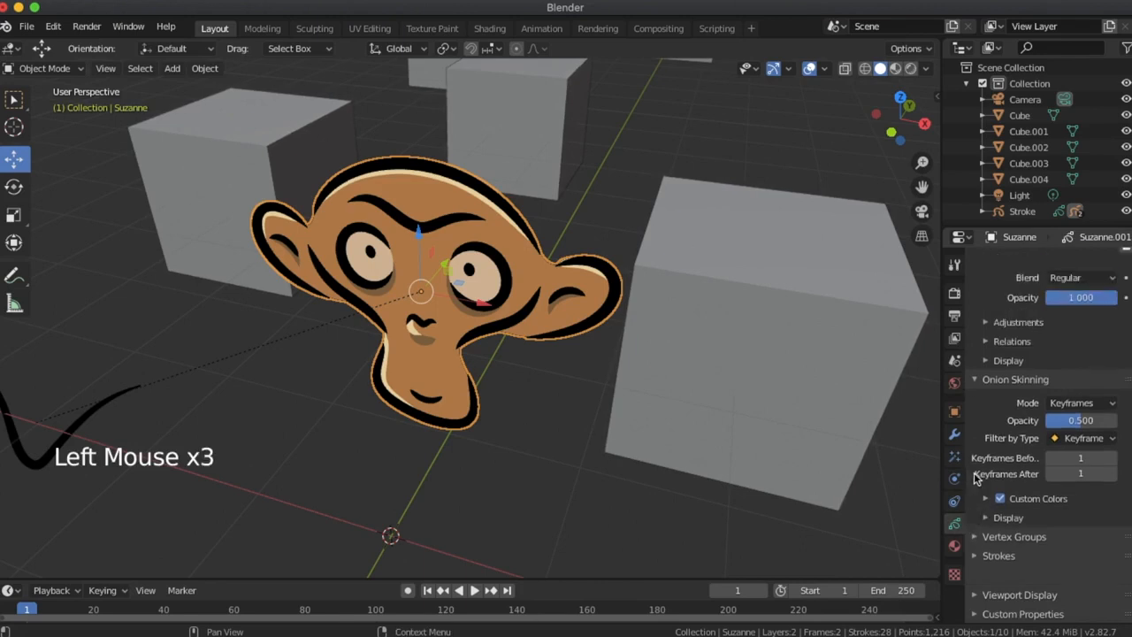
{"action": "left_click", "coordinate": [976, 473]}
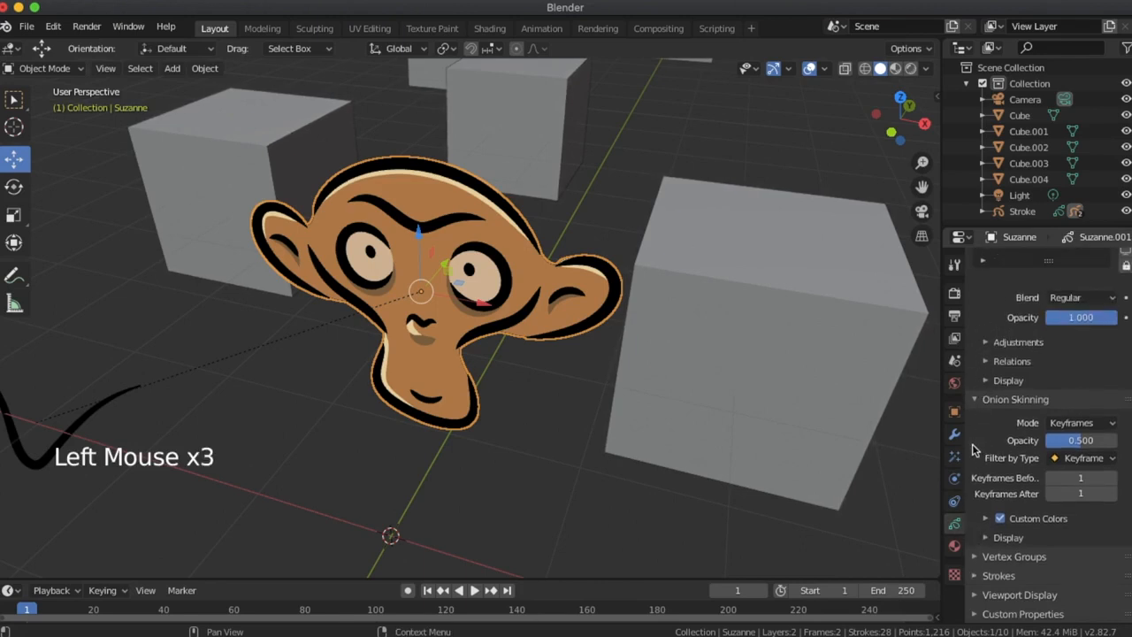
{"action": "left_click", "coordinate": [973, 577]}
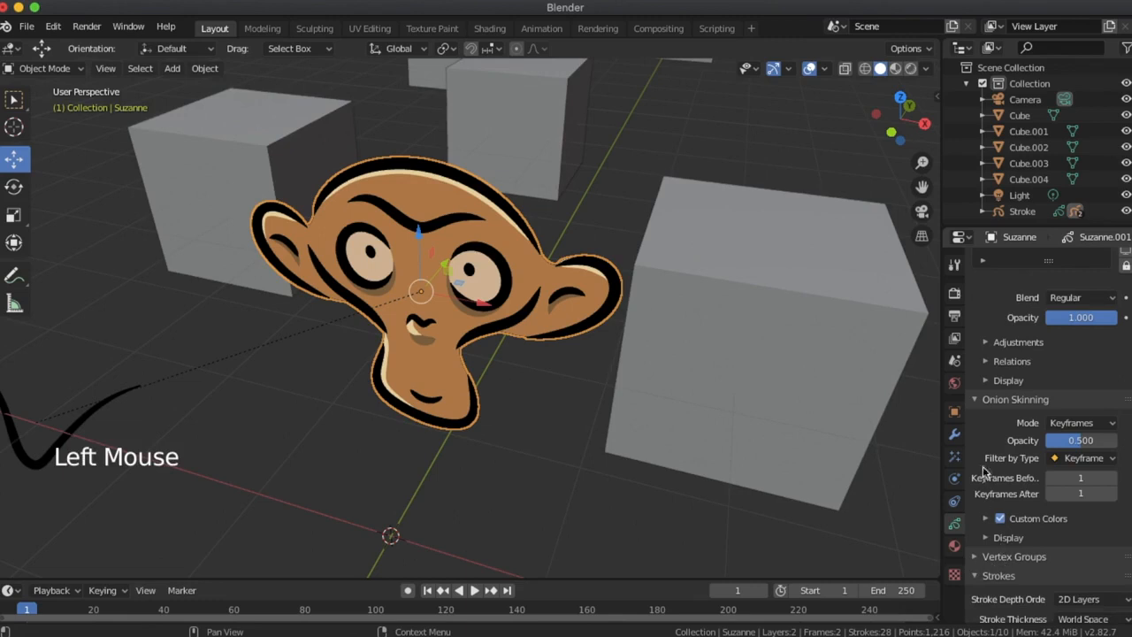
{"action": "middle_click", "coordinate": [1016, 577]}
{"action": "middle_click_drag", "start_coordinate": [1015, 576], "coordinate": [1017, 452]}
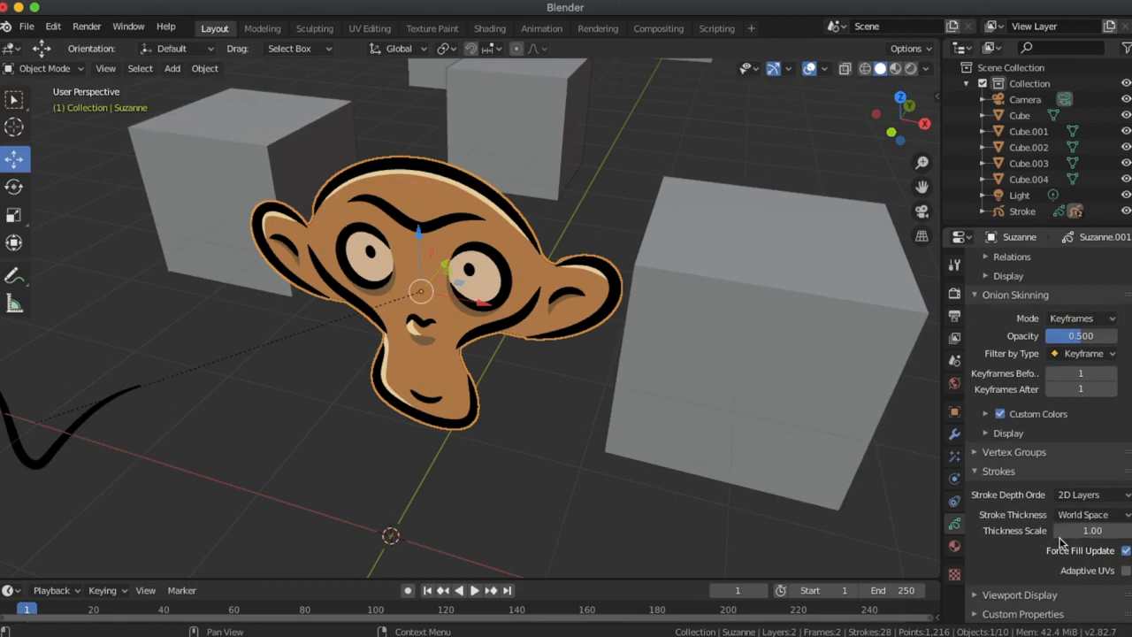
Set the raised monkey's stroke Thickness Scale to 4
{"action": "mouse_move", "coordinate": [1090, 531]}
{"action": "left_mouse_down"}
{"action": "mouse_move", "coordinate": [984, 522]}
{"action": "mouse_move", "coordinate": [1074, 531]}
{"action": "left_mouse_up"}
{"action": "left_click", "coordinate": [1086, 534]}
{"action": "type", "text": "4"}
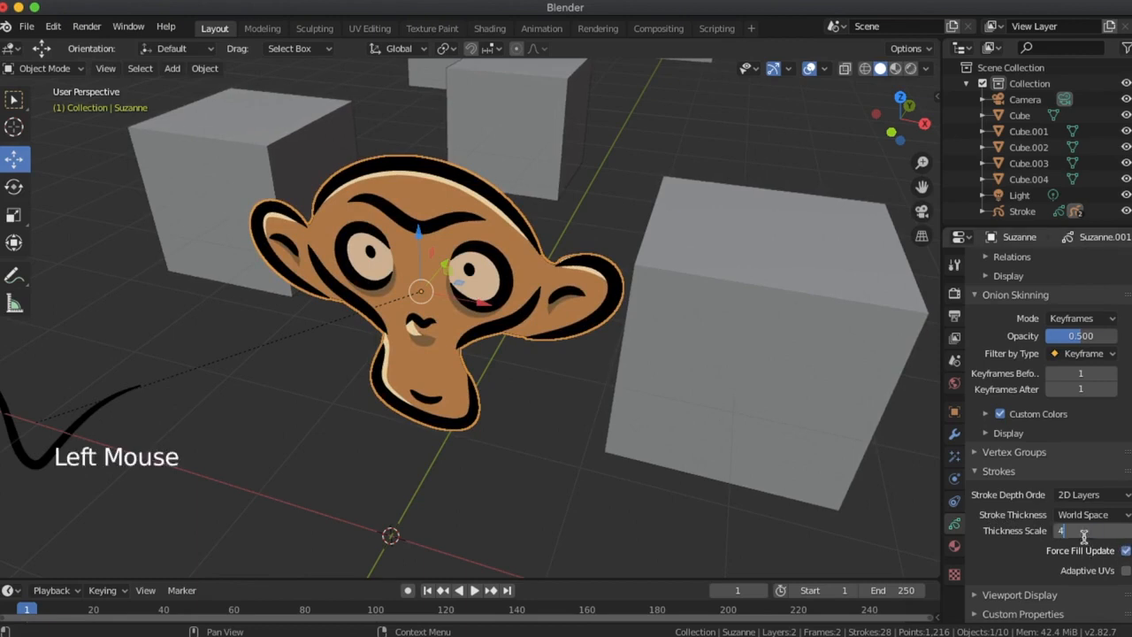
{"action": "key", "text": "Return"}
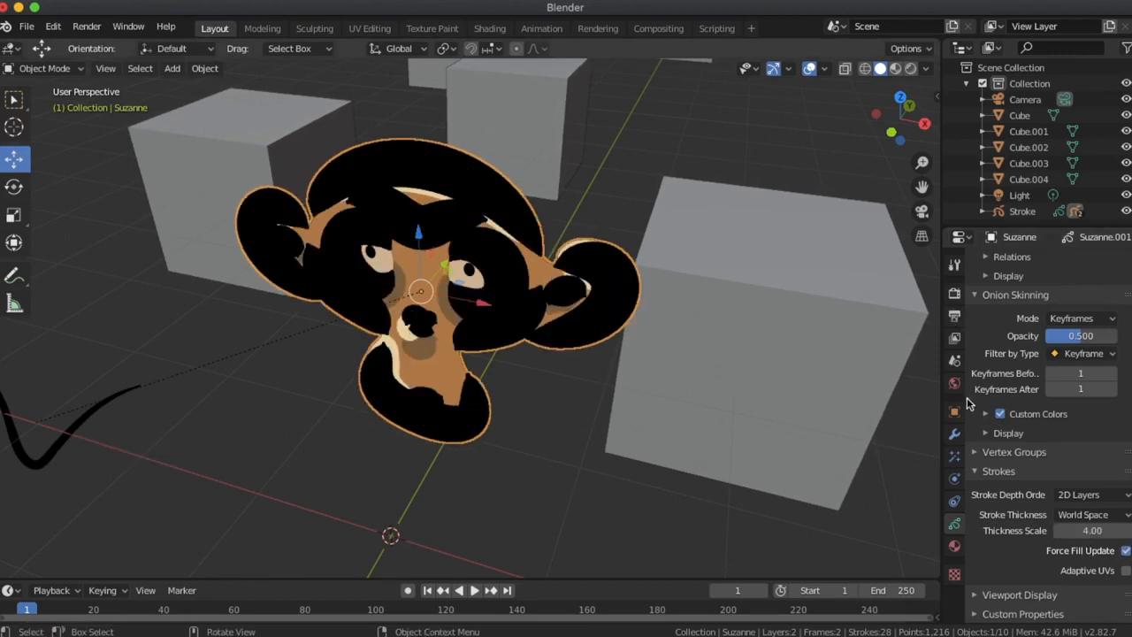
Try a stroke Thickness Scale of 3 on the raised monkey and restore the scale to 1
{"action": "left_click", "coordinate": [1097, 541]}
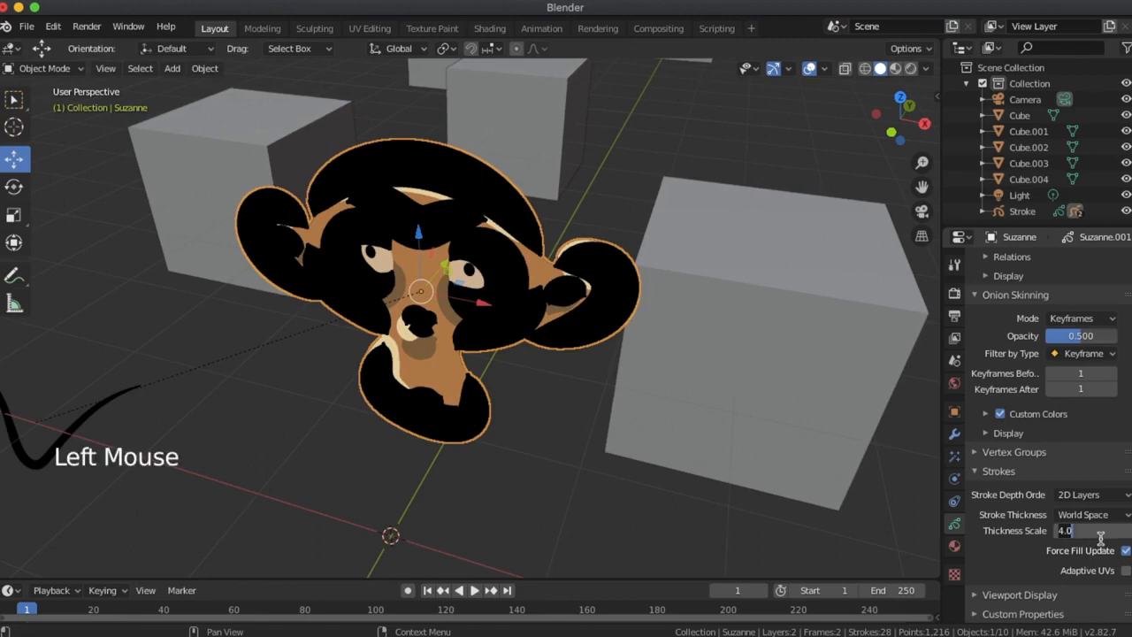
{"action": "type", "text": "3"}
{"action": "key", "text": "Return"}
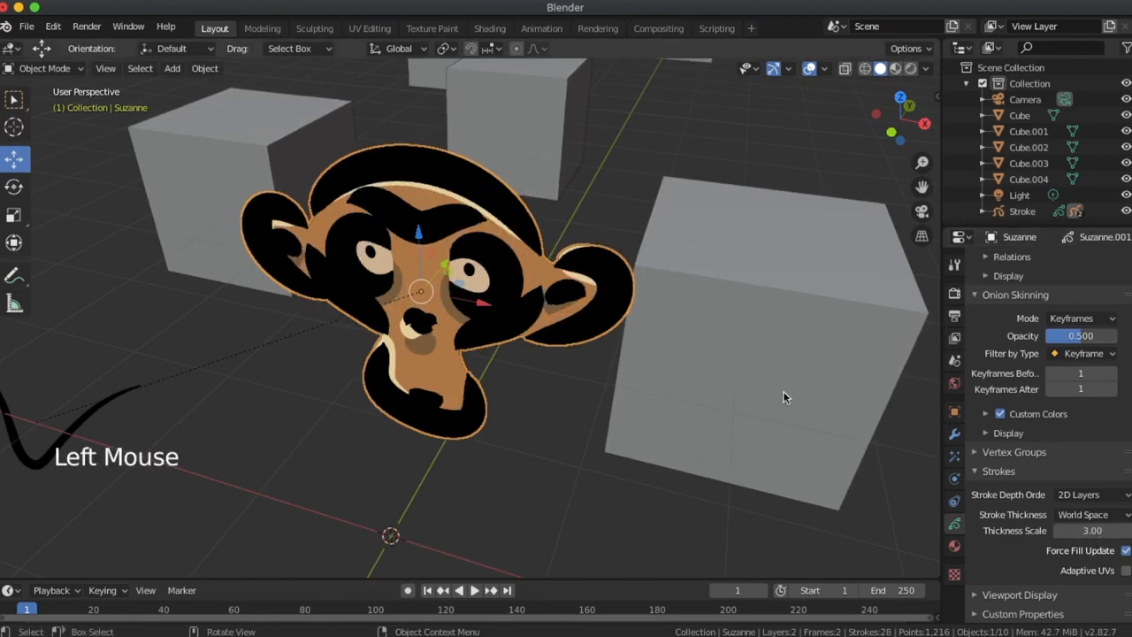
{"action": "left_click", "coordinate": [1075, 532]}
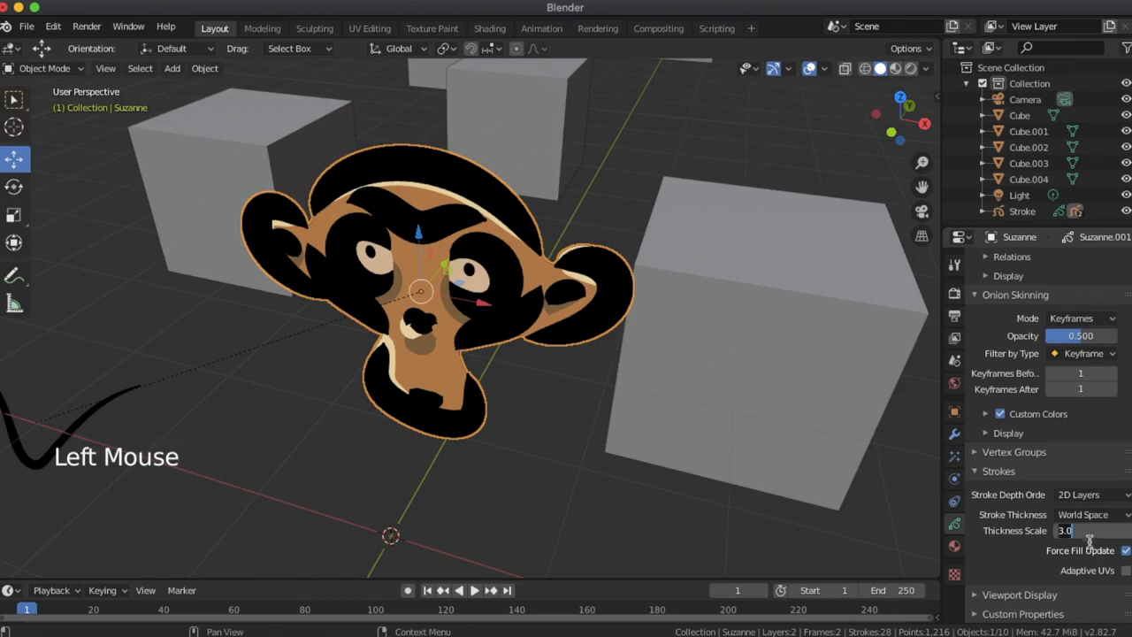
{"action": "type", "text": "1"}
{"action": "key", "text": "Return"}
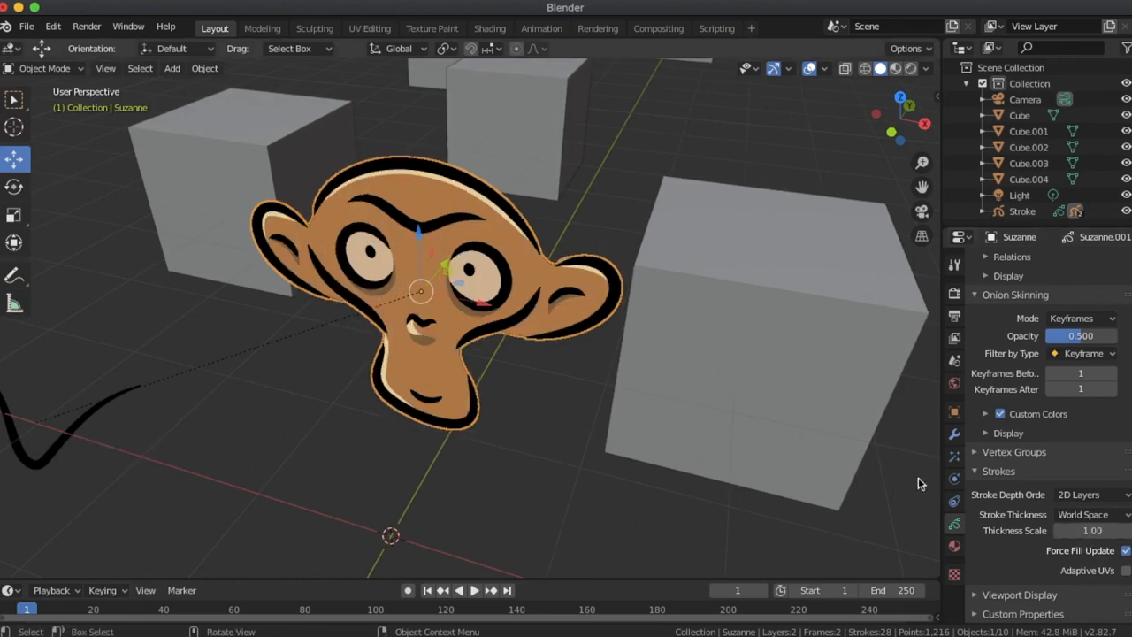
Reduce the raised monkey's stroke Thickness Scale to 0.80
{"action": "left_click", "coordinate": [1081, 533]}
{"action": "mouse_move", "coordinate": [1060, 531]}
{"action": "left_mouse_down"}
{"action": "mouse_move", "coordinate": [912, 527]}
{"action": "mouse_move", "coordinate": [962, 531]}
{"action": "mouse_move", "coordinate": [936, 506]}
{"action": "left_mouse_up"}
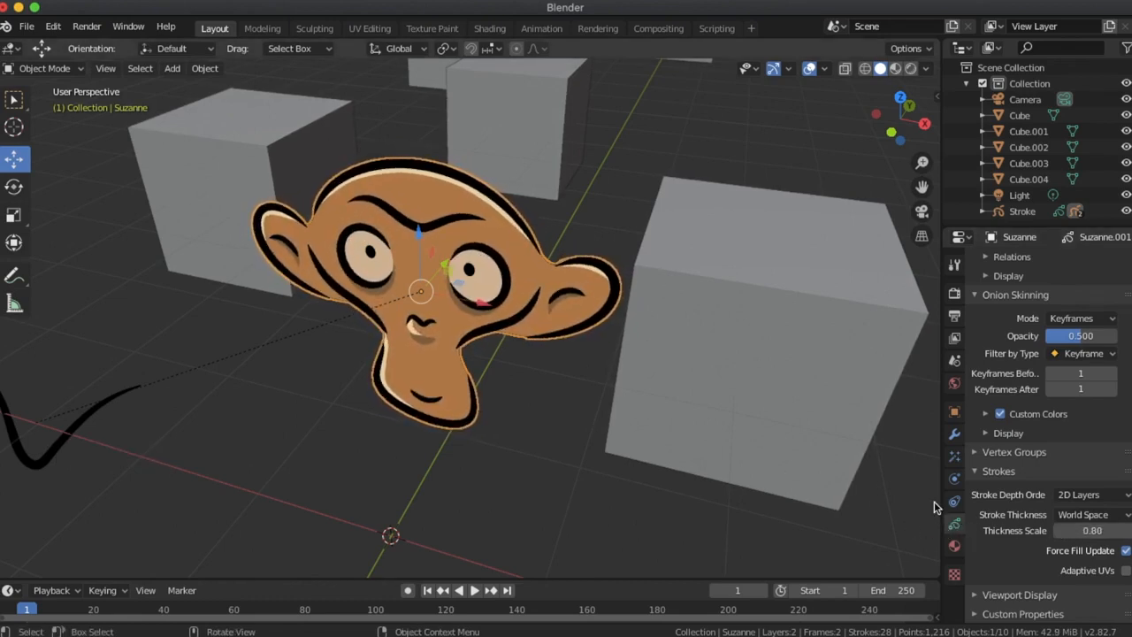